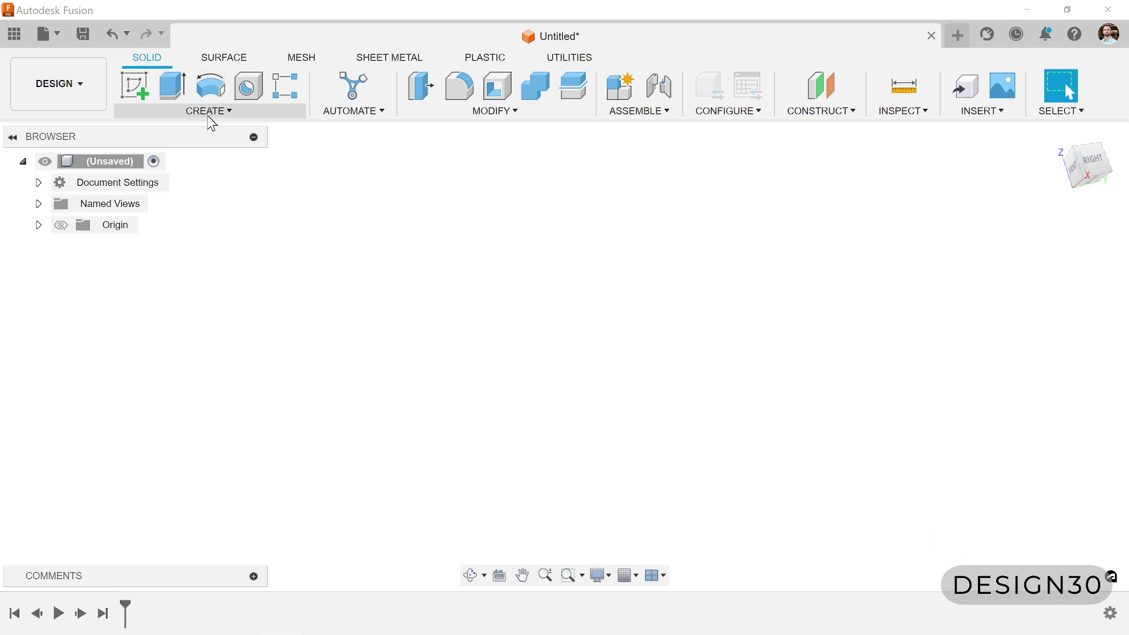
Start a new sketch on an origin plane.
click(146, 87)
mouse_move(871, 254)
shift+middle_down()
mouse_move(685, 393)
mouse_move(629, 489)
mouse_move(660, 466)
mouse_move(690, 375)
shift+middle_up()
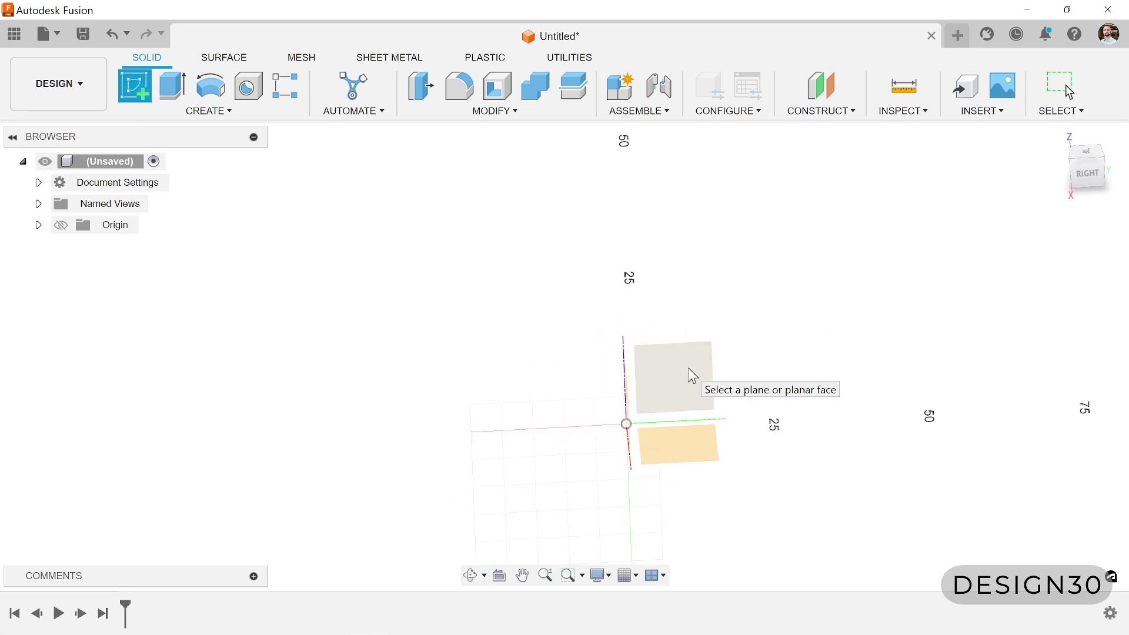
click(692, 375)
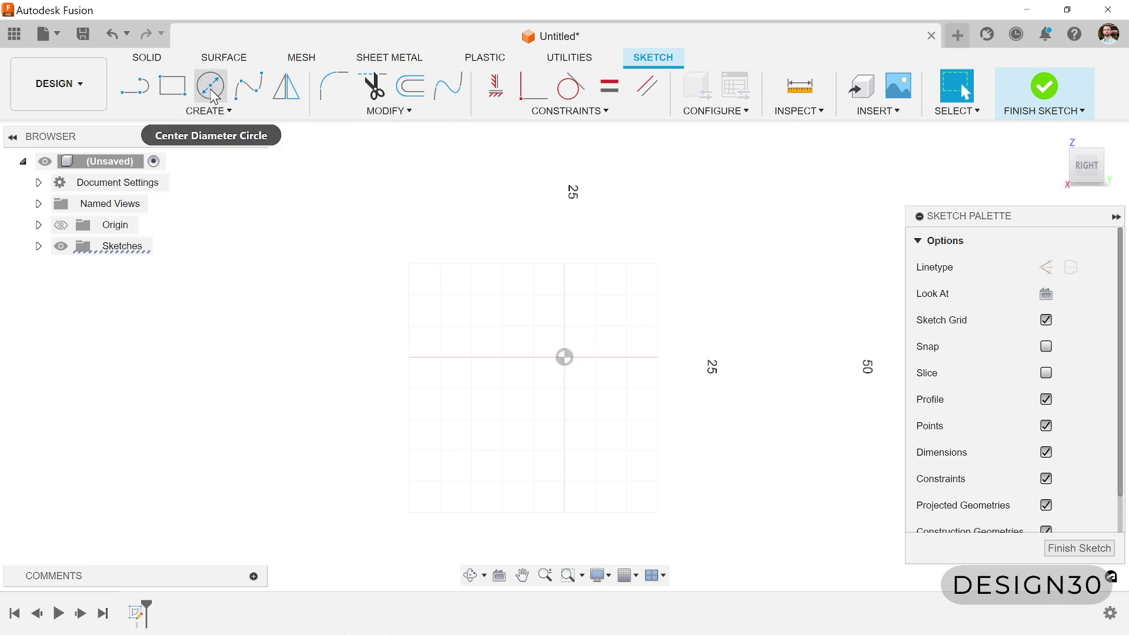
Draw a small center rectangle centred on the origin.
click(199, 111)
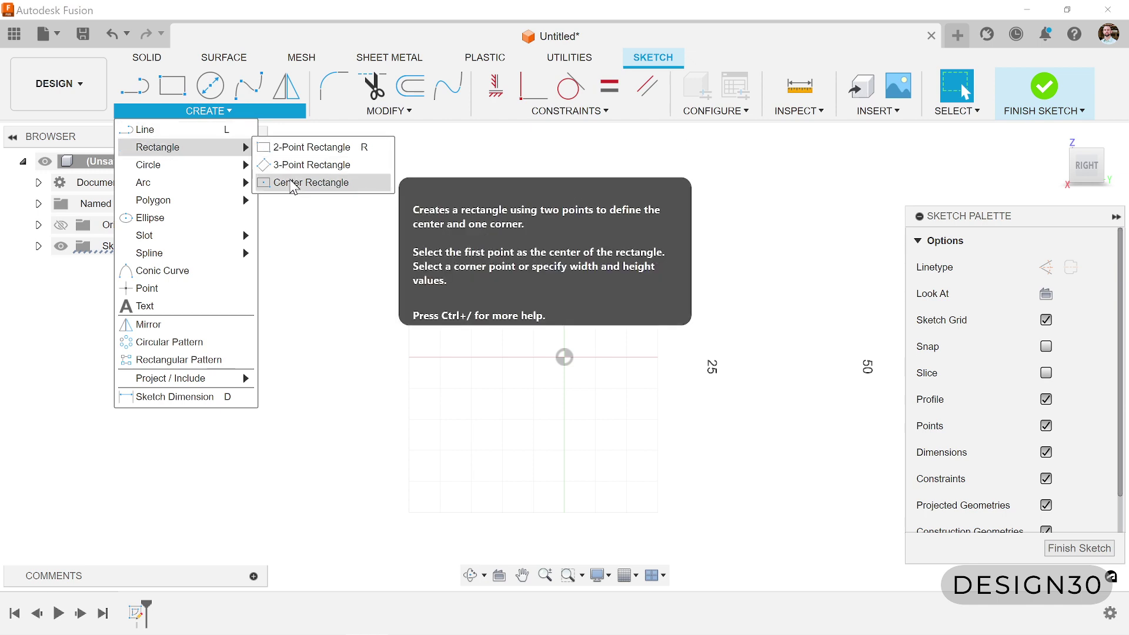
click(290, 182)
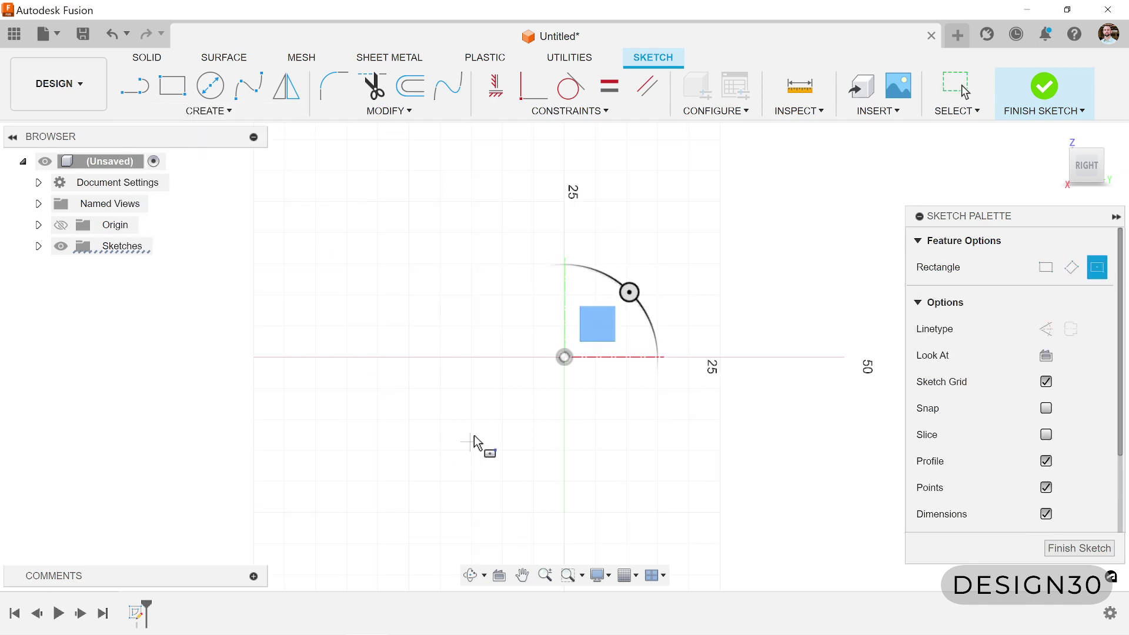
click(563, 358)
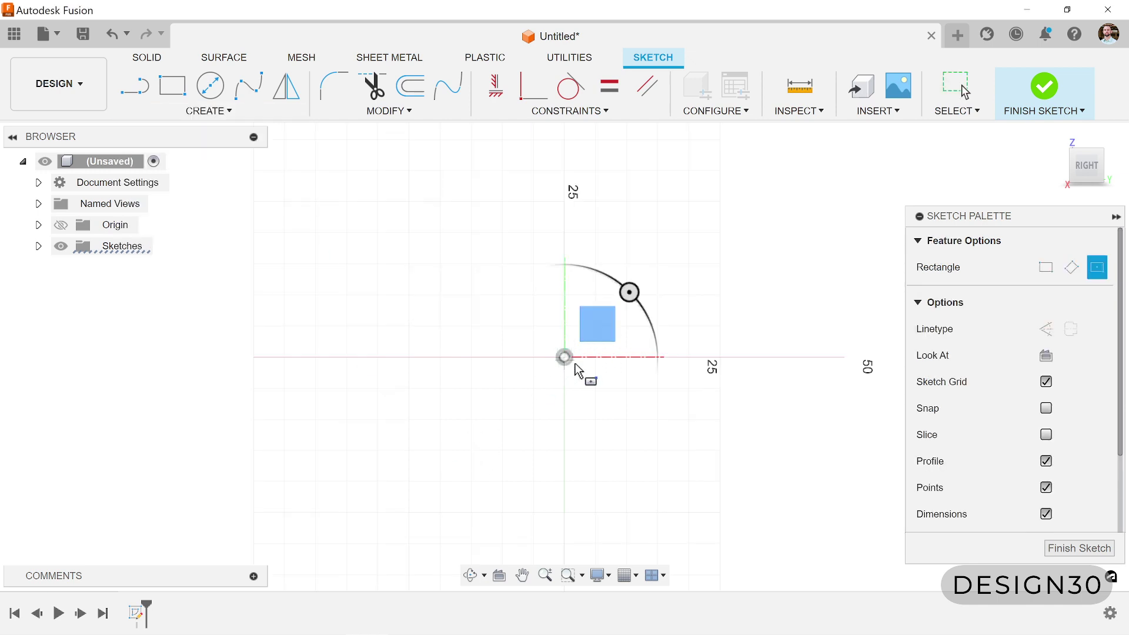
click(612, 402)
key(Escape)
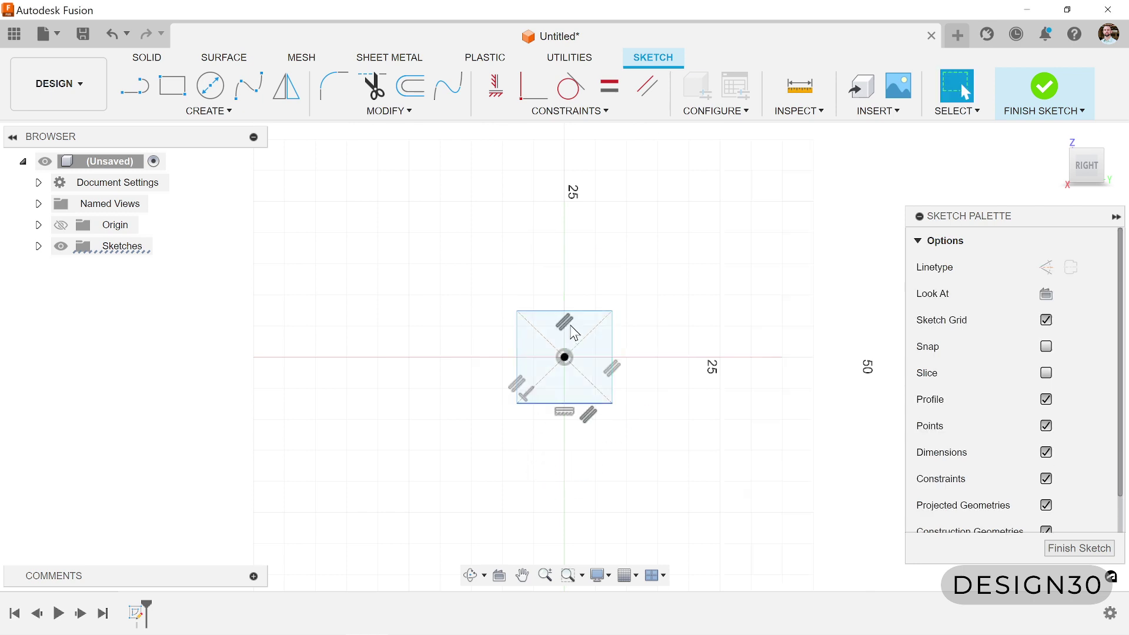
scroll(614, 320, down, 2)
scroll(643, 344, up, 2)
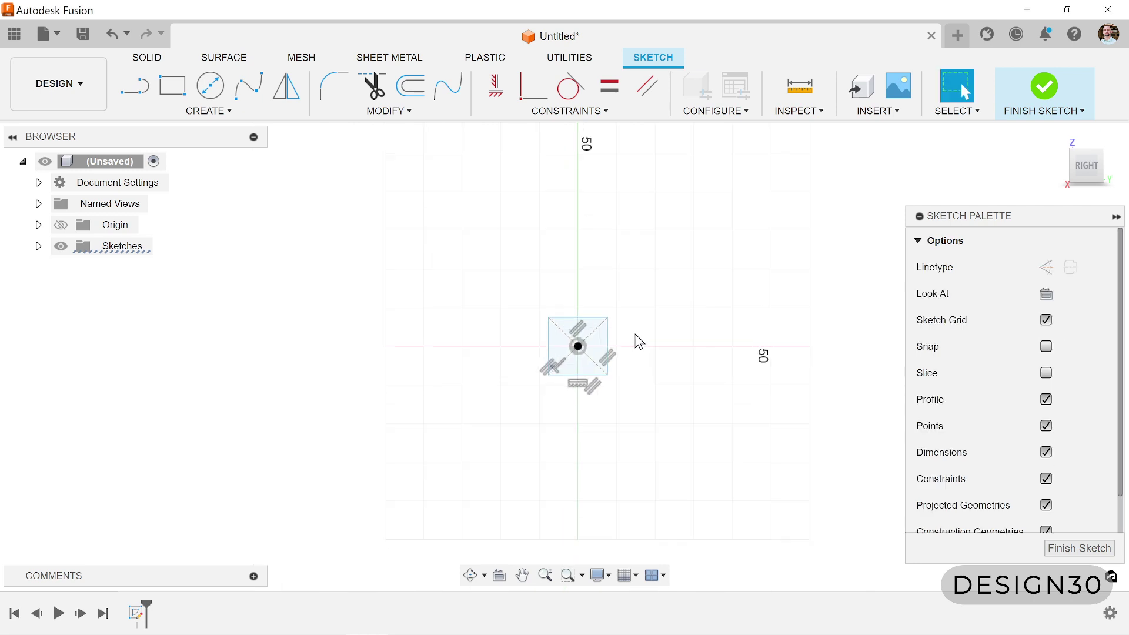
scroll(635, 330, down, 1)
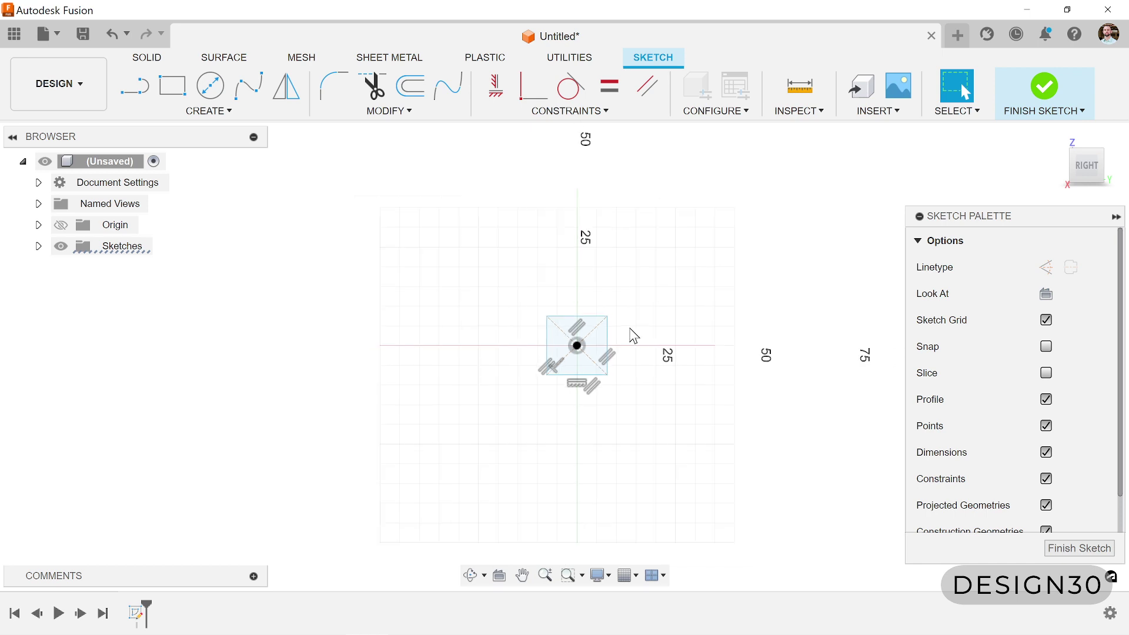
mouse_move(632, 335)
shift+middle_down()
mouse_move(645, 307)
mouse_move(580, 365)
mouse_move(620, 347)
shift+middle_up()
Dimension the rectangle's right and bottom edges to 5 each, making a 5 by 5 square.
key(d)
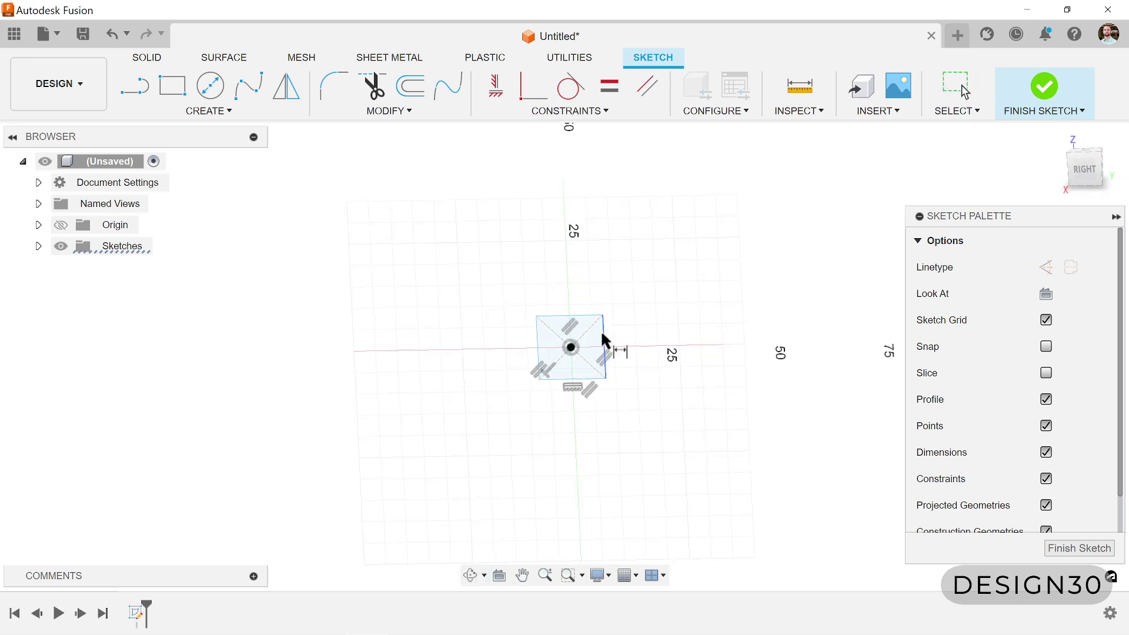
click(603, 336)
click(642, 350)
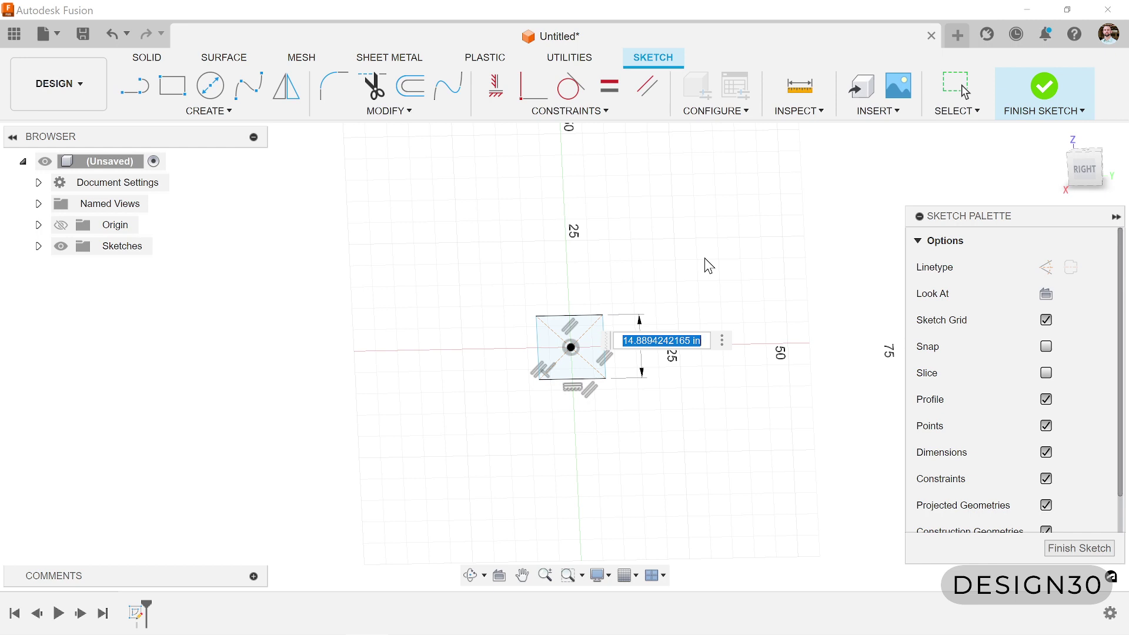
text(5)
key(Return)
scroll(522, 381, up, 3)
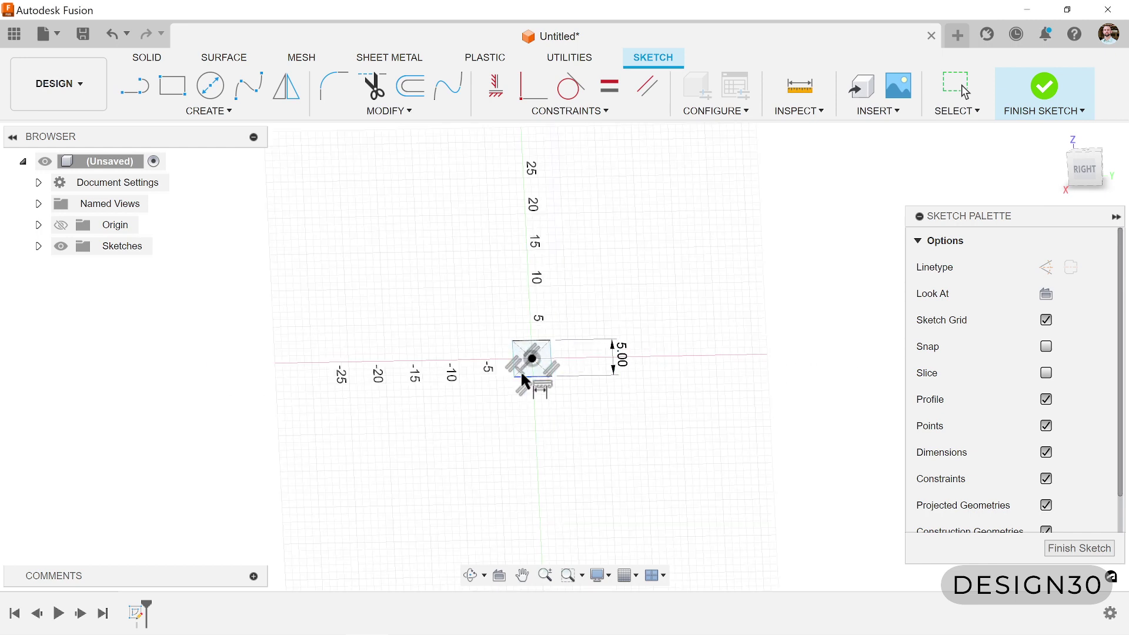
scroll(521, 382, up, 2)
click(553, 381)
click(549, 433)
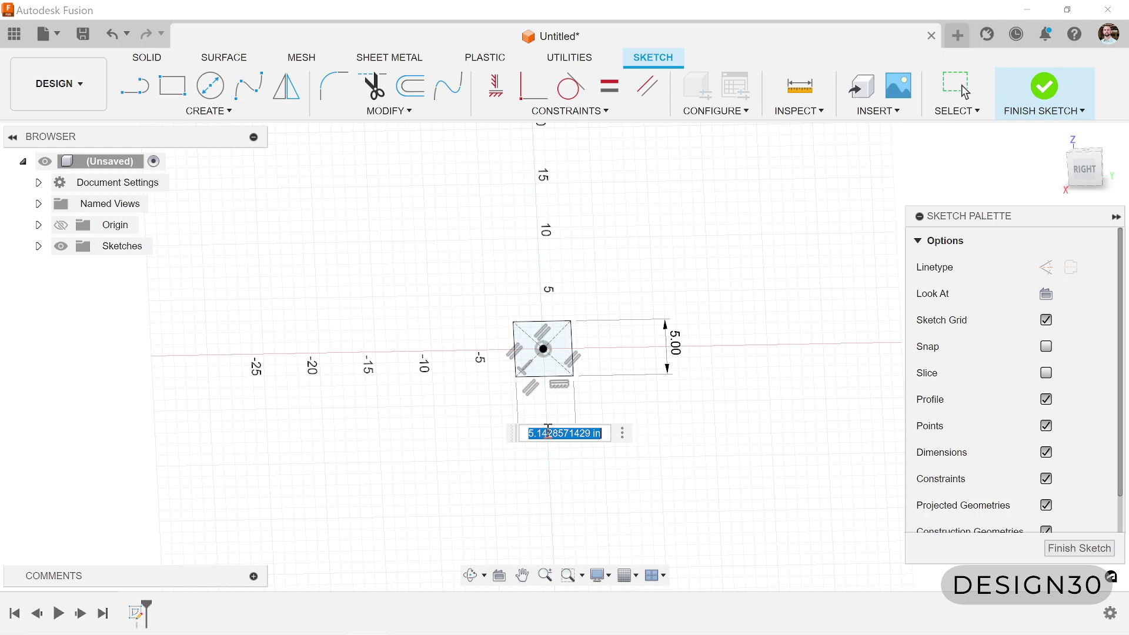
text(5)
key(Return)
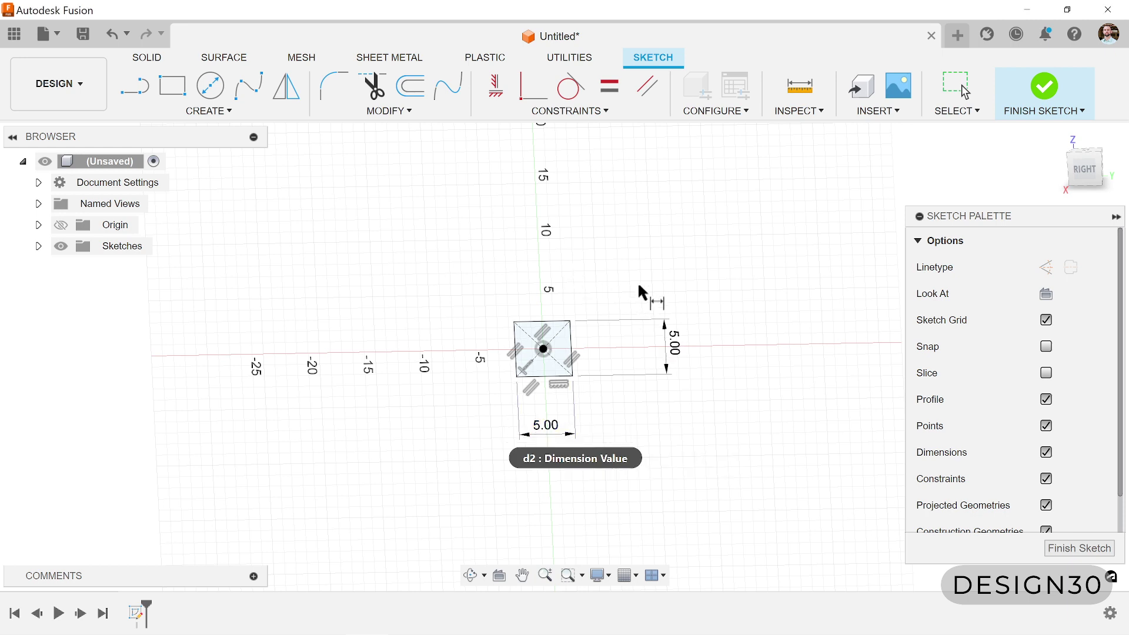
scroll(641, 292, down, 1)
mouse_move(587, 345)
shift+middle_down()
mouse_move(599, 368)
mouse_move(564, 391)
mouse_move(607, 363)
mouse_move(594, 395)
mouse_move(600, 372)
shift+middle_up()
click(1043, 93)
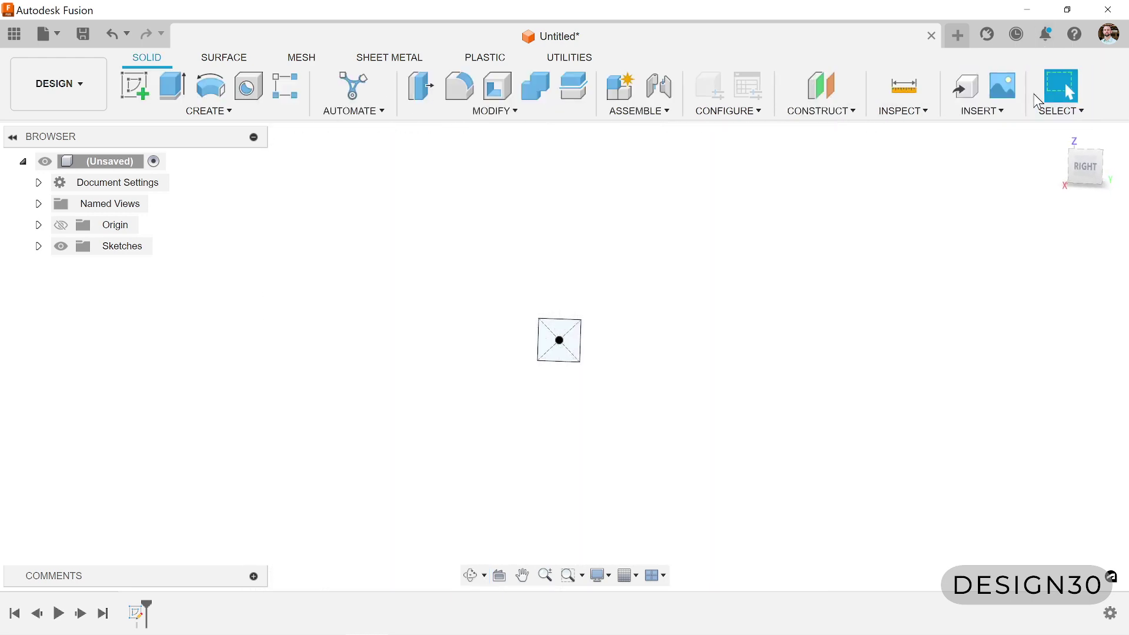
mouse_move(610, 323)
shift+middle_down()
mouse_move(534, 381)
mouse_move(531, 351)
mouse_move(546, 323)
mouse_move(529, 306)
shift+middle_up()
click(241, 114)
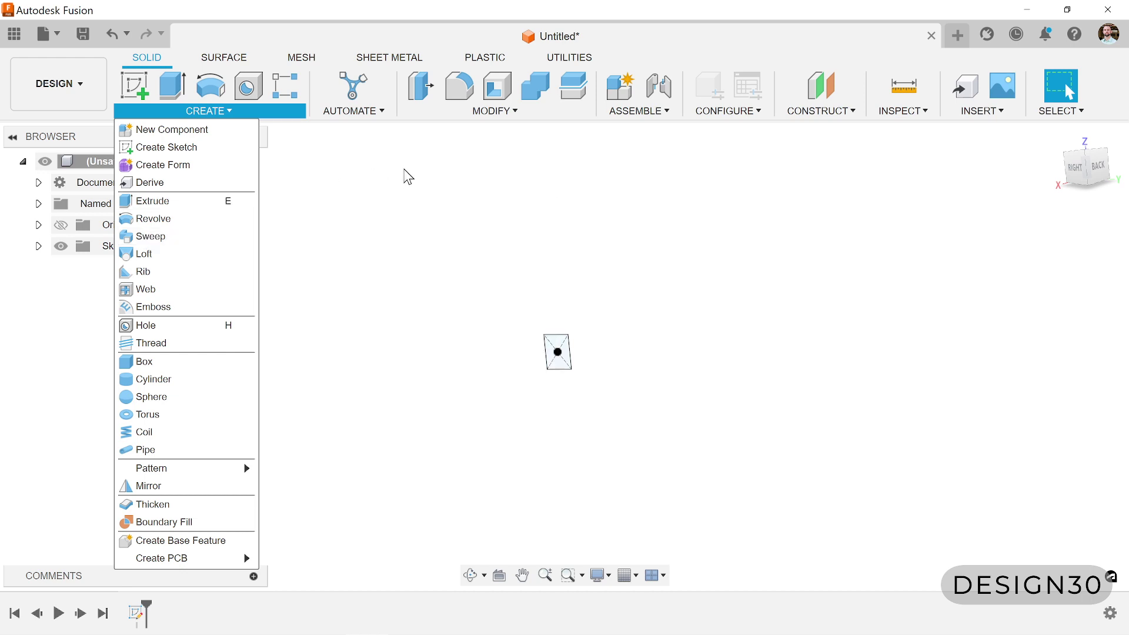
click(411, 194)
mouse_move(590, 388)
shift+middle_down()
mouse_move(625, 335)
mouse_move(594, 382)
shift+middle_up()
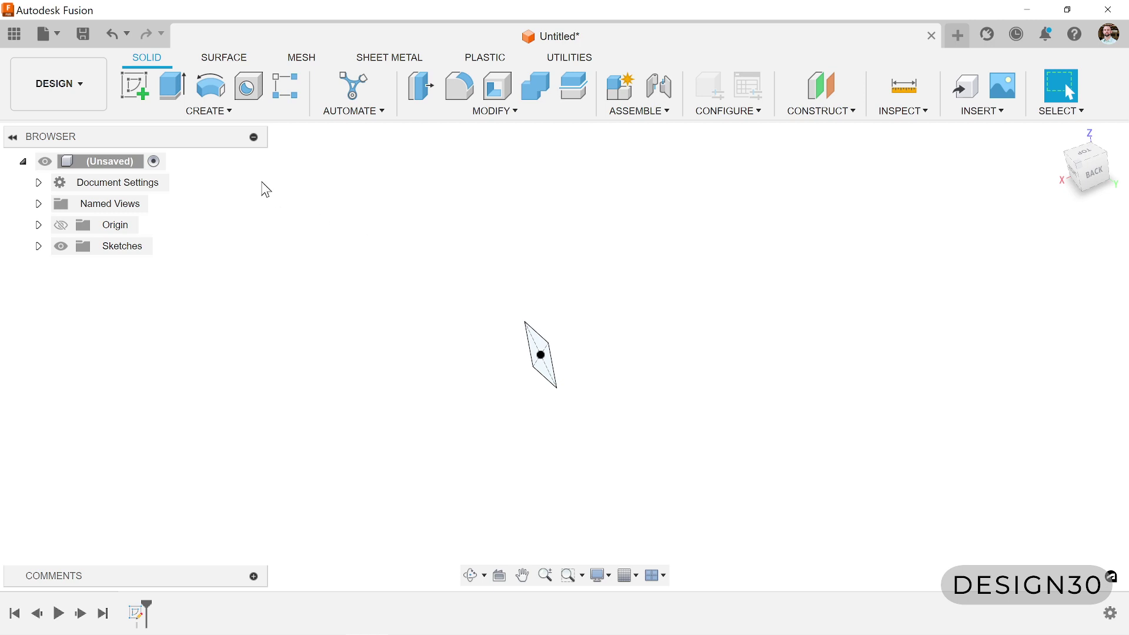
Start a new sketch on the side origin plane.
click(135, 87)
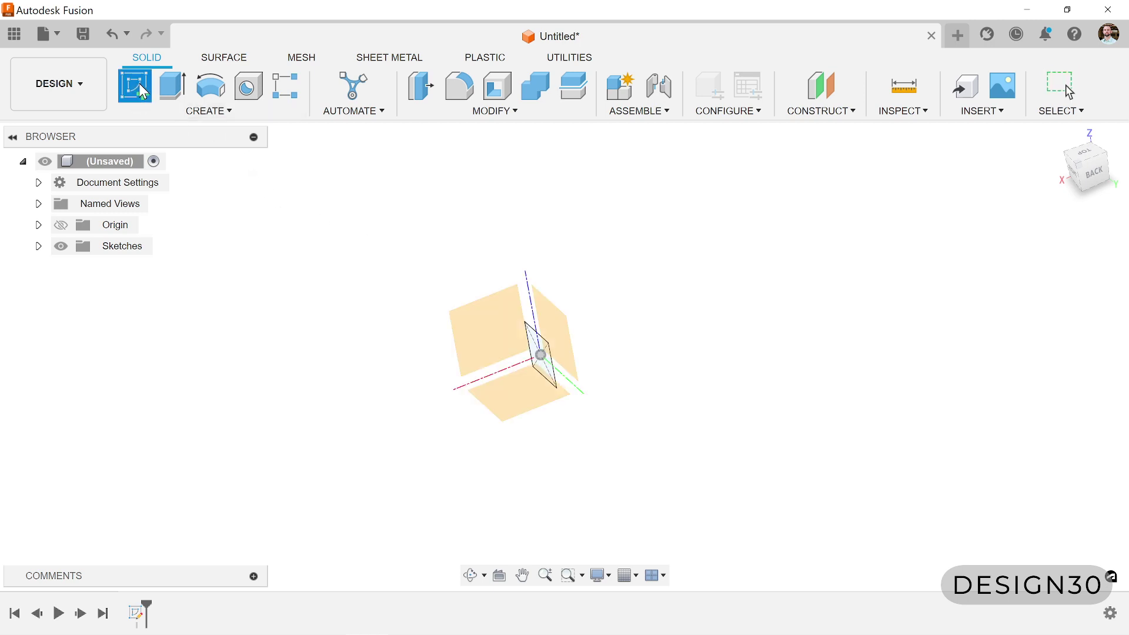
click(480, 340)
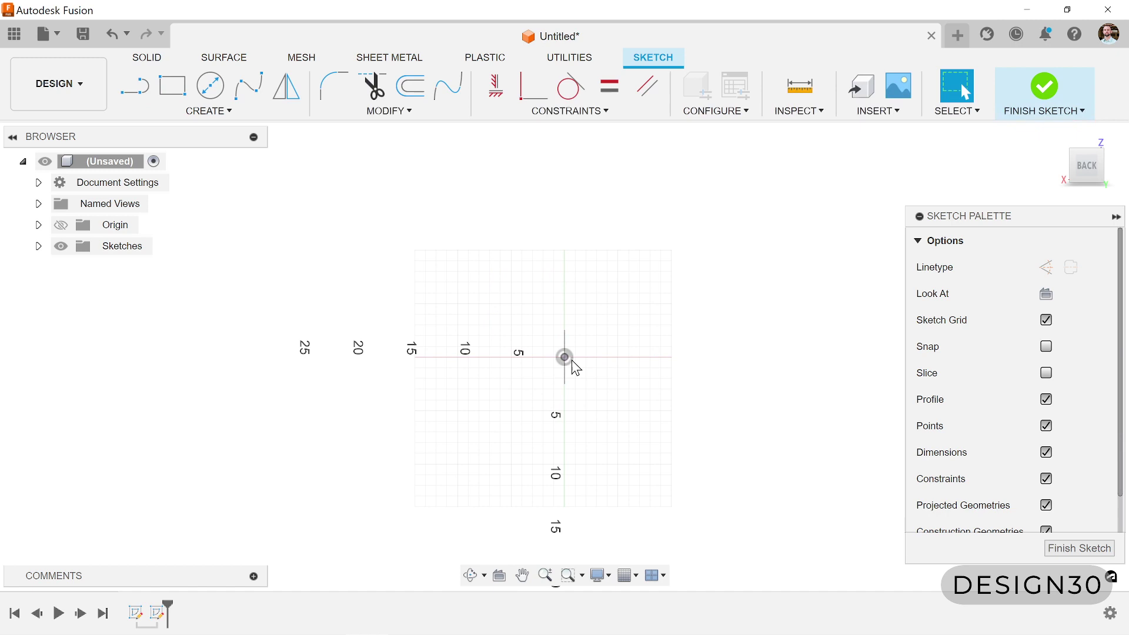
scroll(573, 365, up, 4)
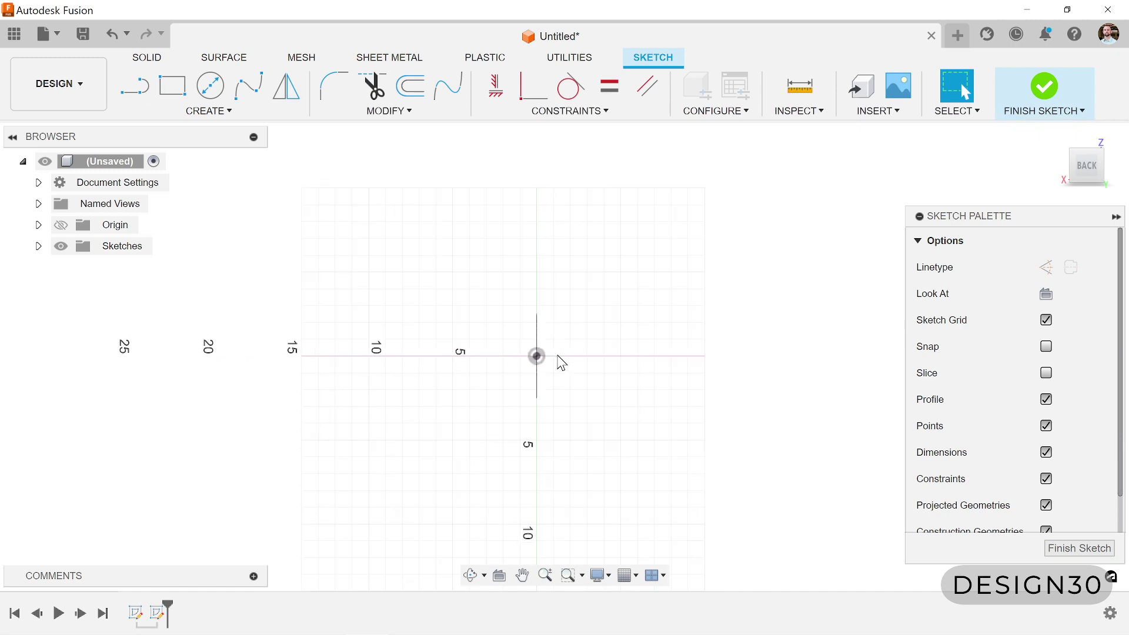
scroll(555, 355, up, 2)
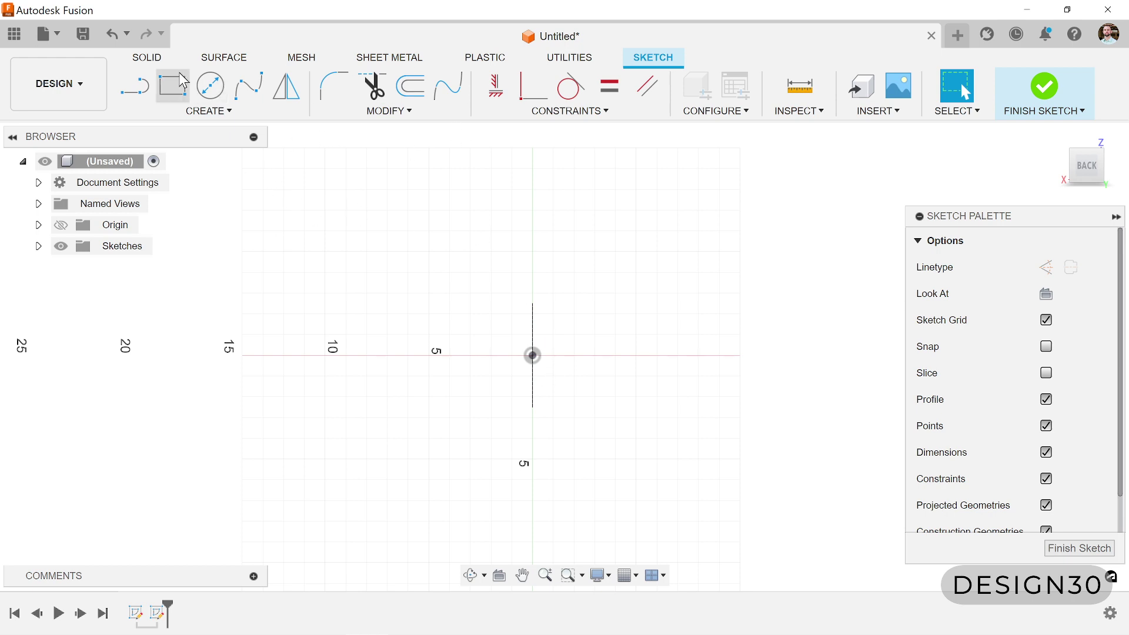
Place a trial fit-point spline from the origin through five points to the right.
click(135, 86)
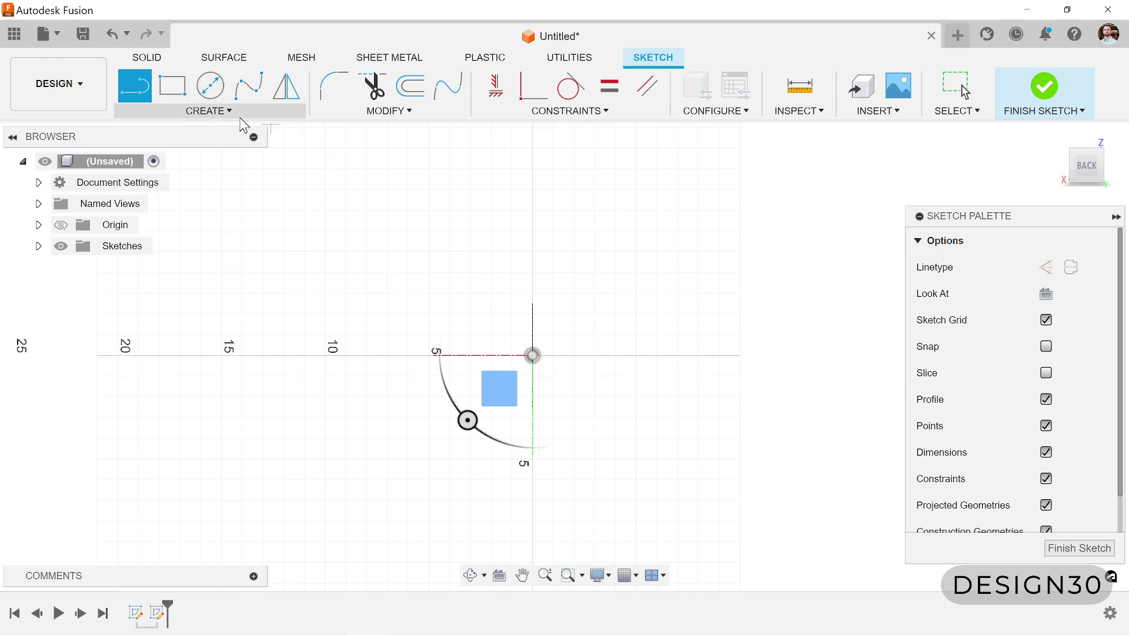
click(249, 88)
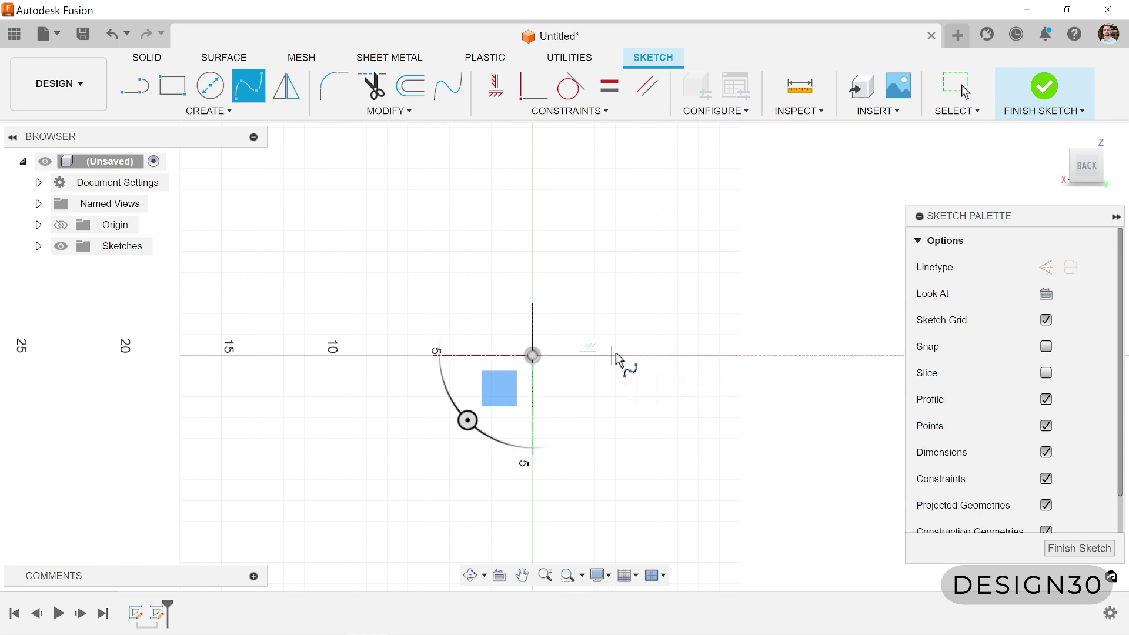
click(618, 356)
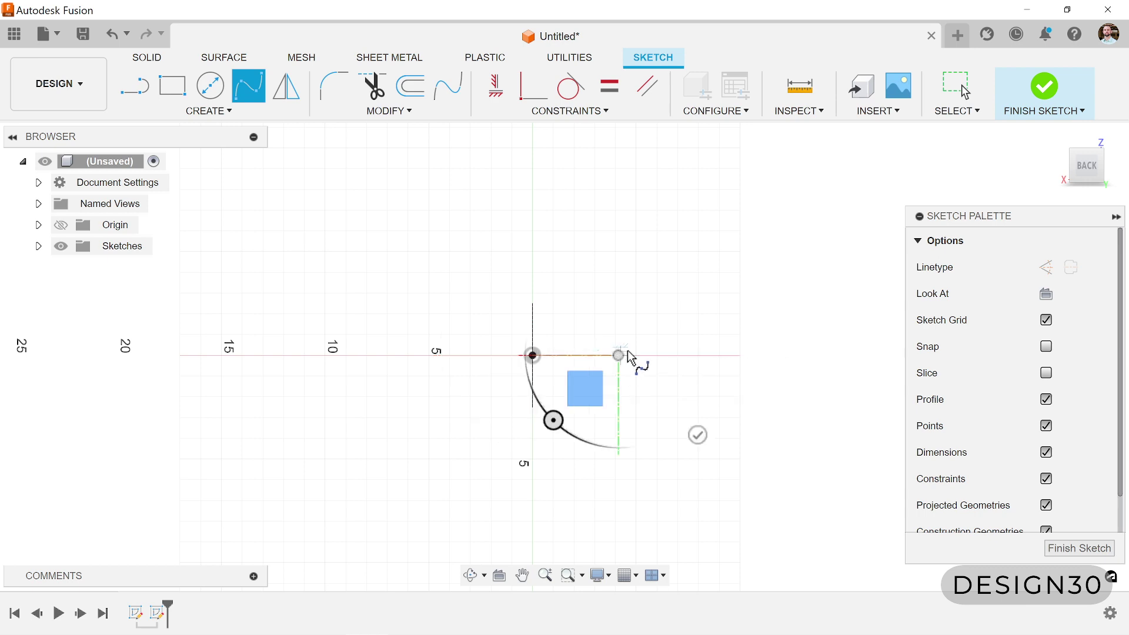
click(665, 322)
click(746, 285)
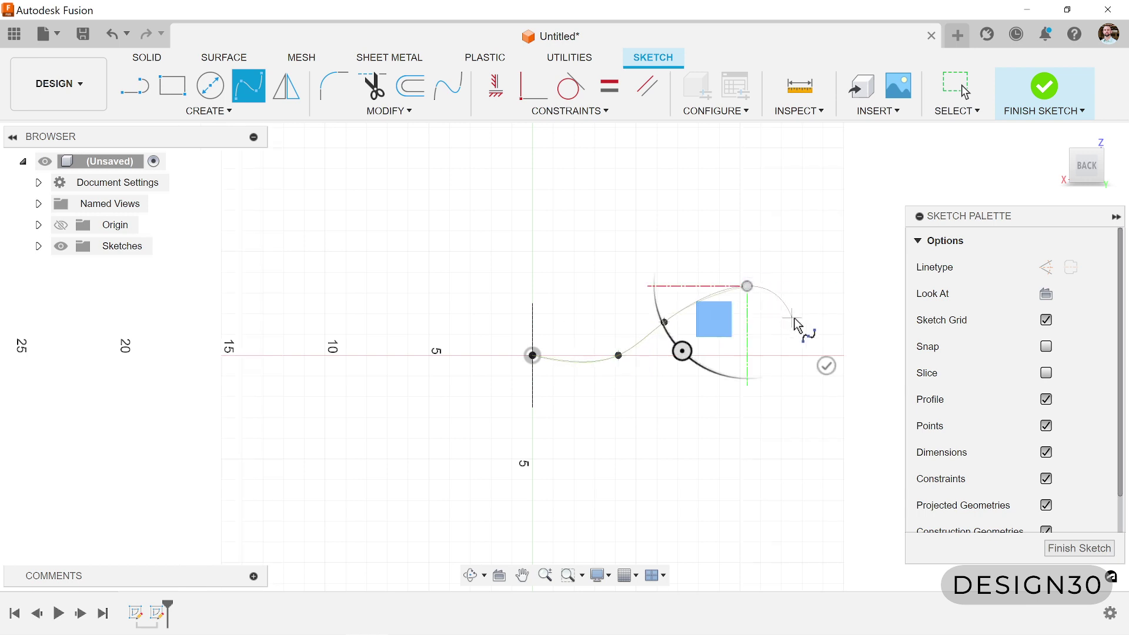
click(809, 325)
scroll(770, 374, down, 3)
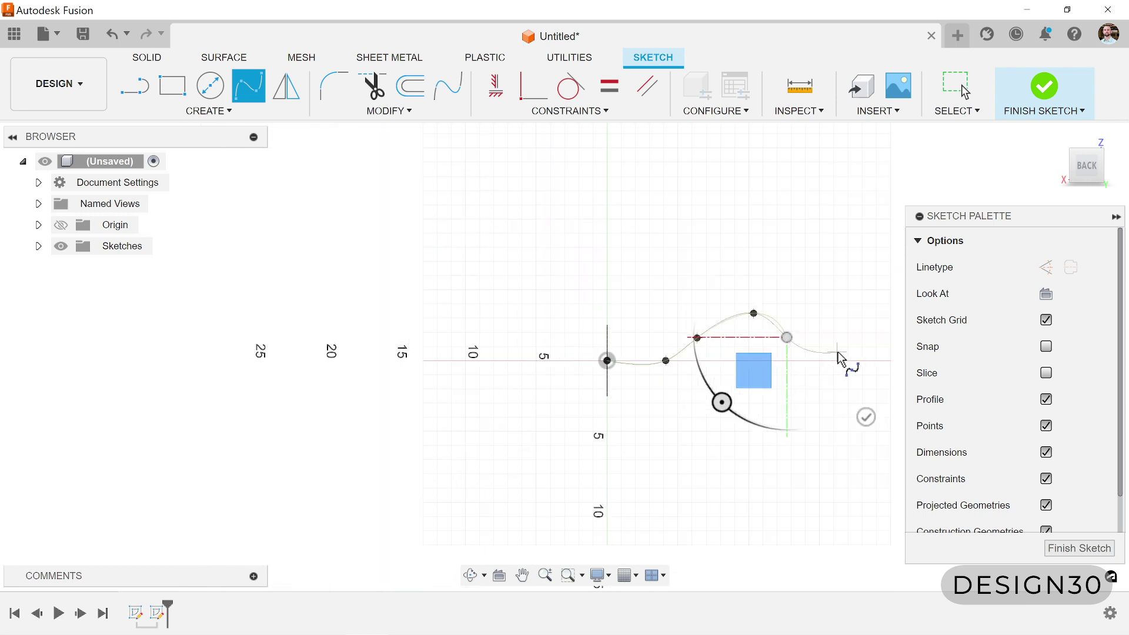
click(856, 342)
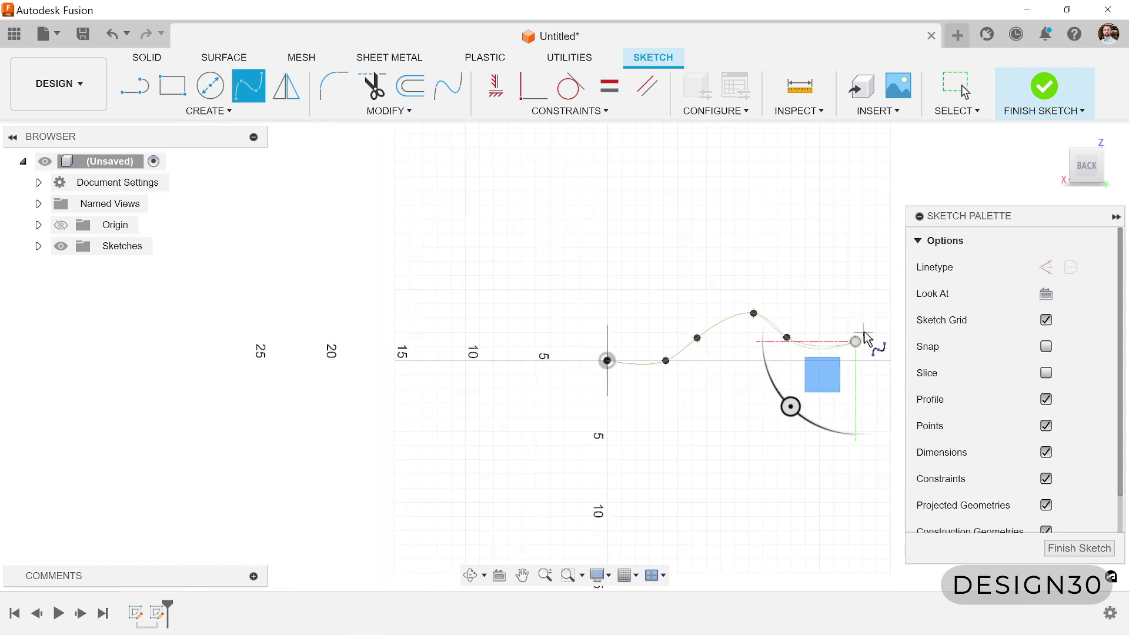
click(892, 291)
scroll(823, 362, down, 2)
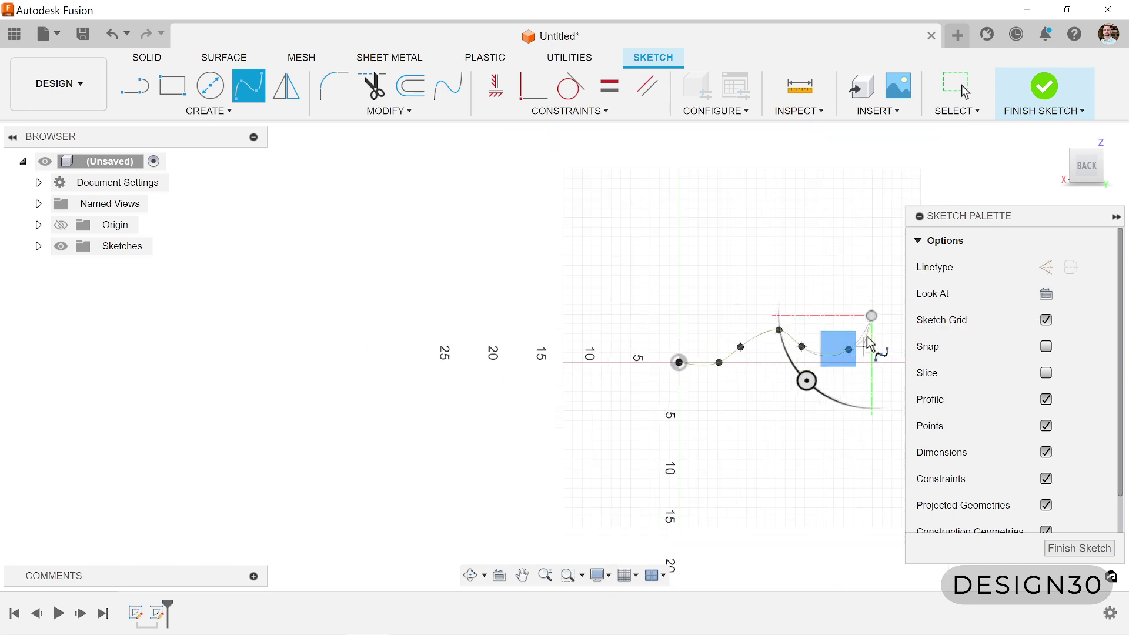
Cancel the trial spline and start a new fit-point spline from the origin through two points.
key(Escape)
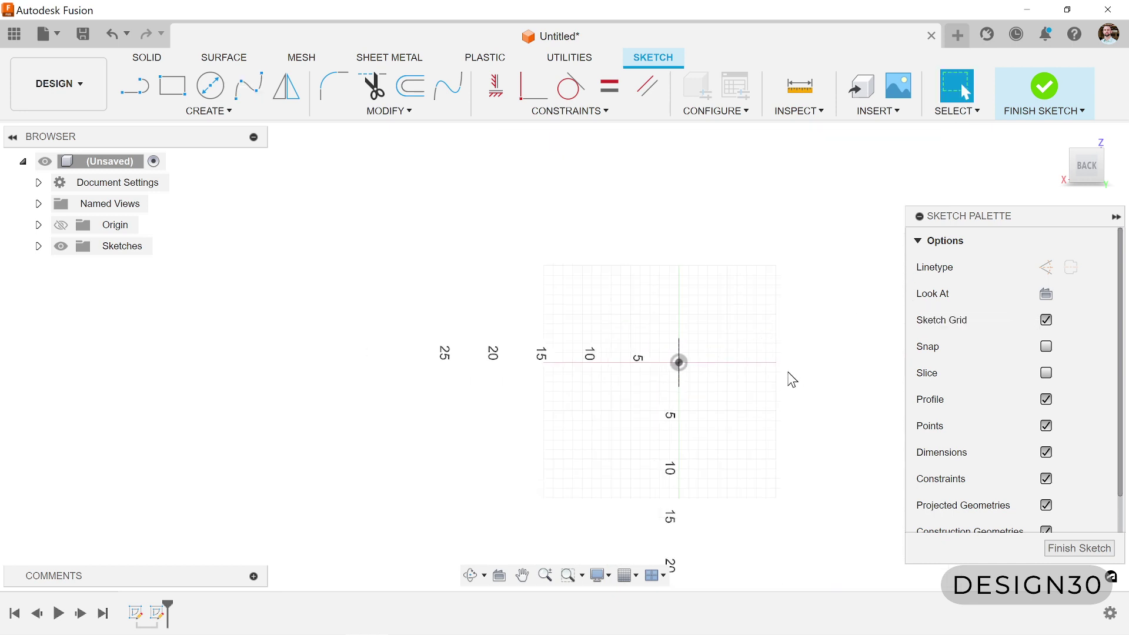
scroll(742, 381, up, 3)
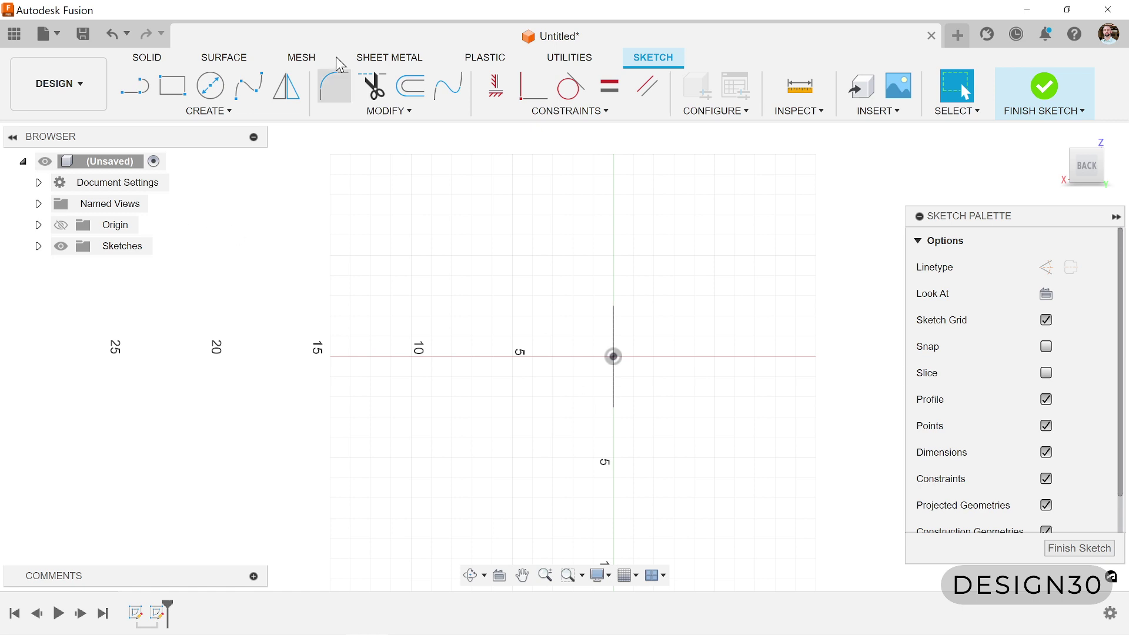
click(249, 94)
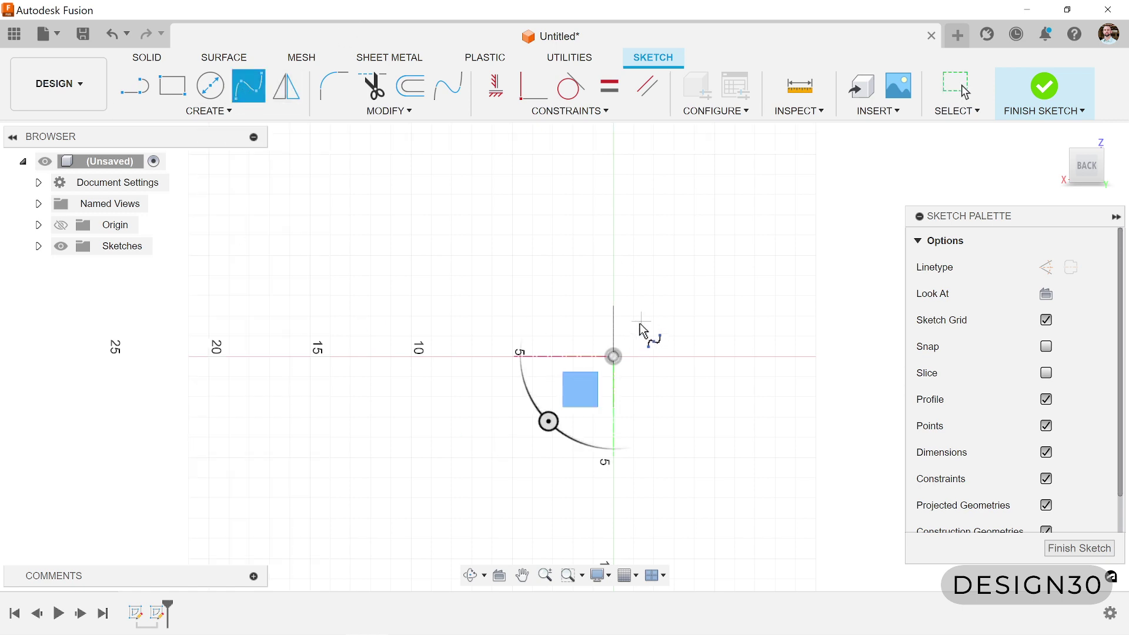
click(613, 356)
click(701, 356)
click(841, 352)
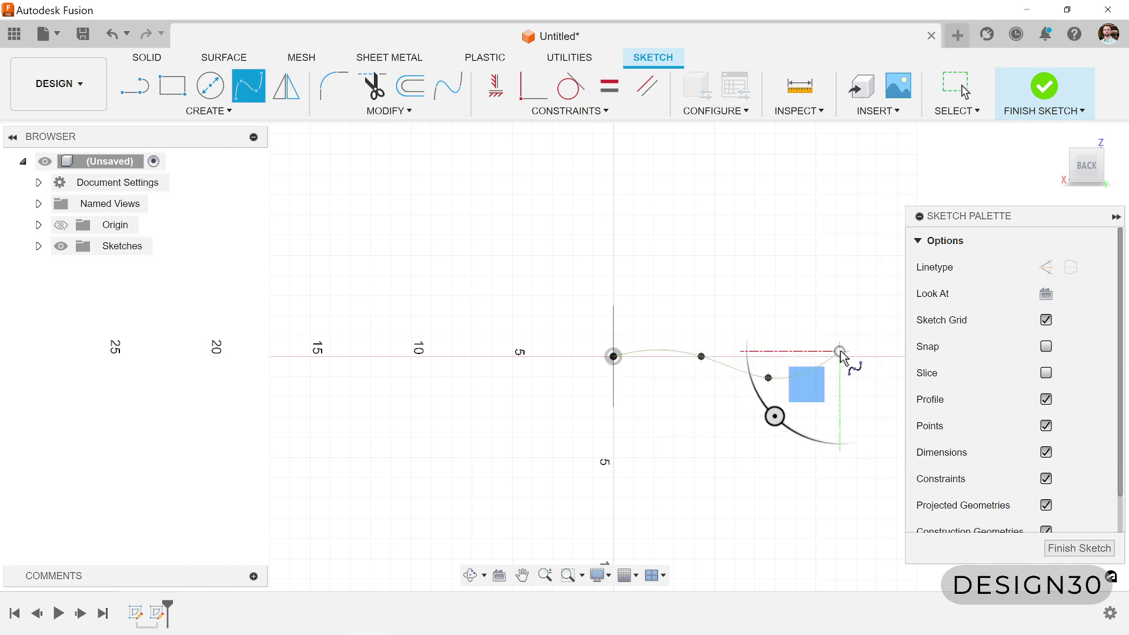
Continue the spline up to the arc's endpoint and finish it.
scroll(360, 345, down, 3)
scroll(795, 297, up, 2)
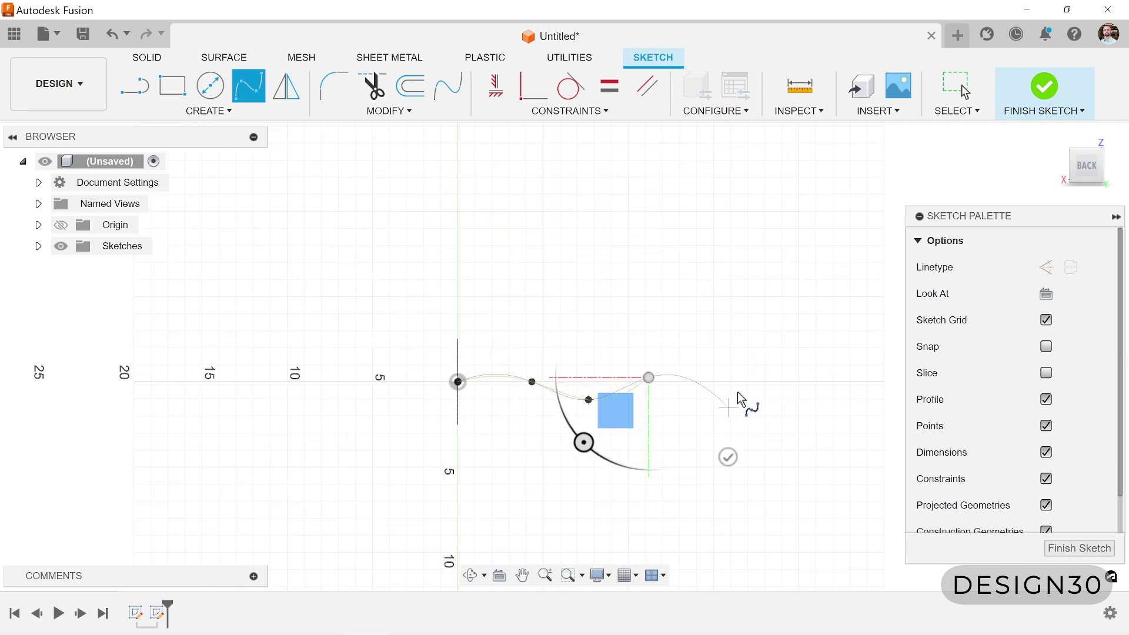
click(805, 296)
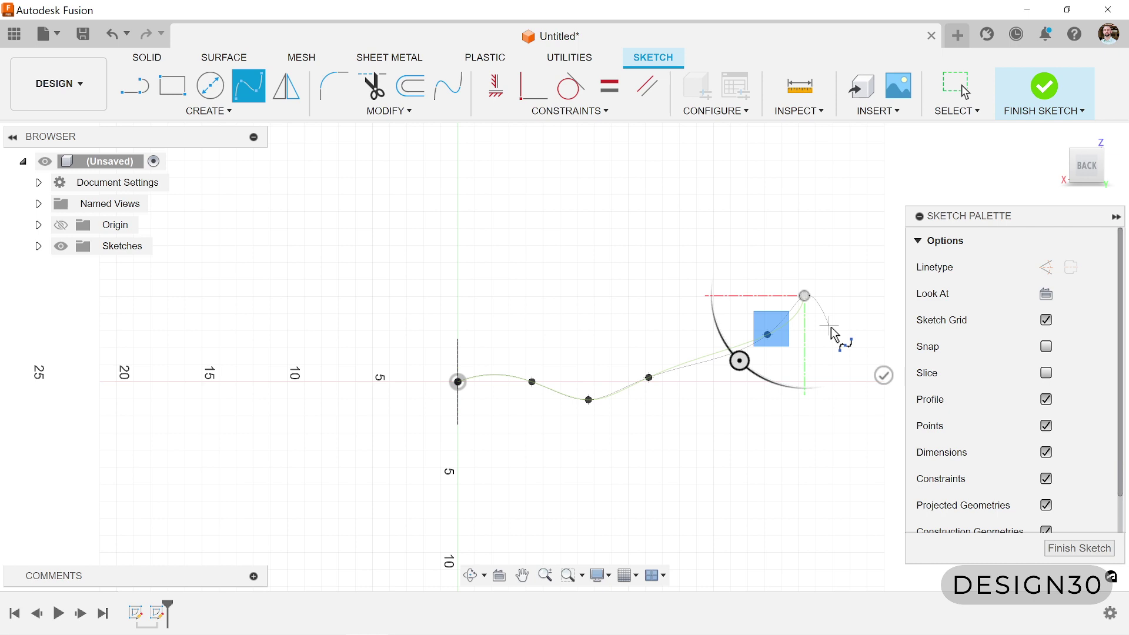
double_click(883, 374)
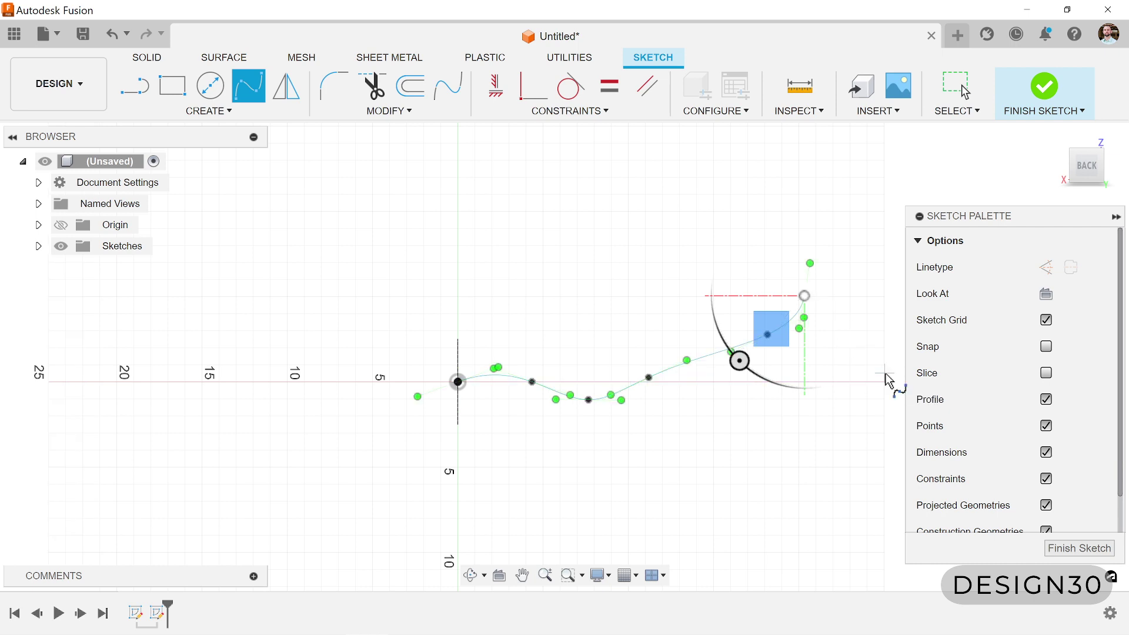
scroll(764, 406, down, 2)
scroll(659, 464, up, 2)
scroll(631, 434, up, 1)
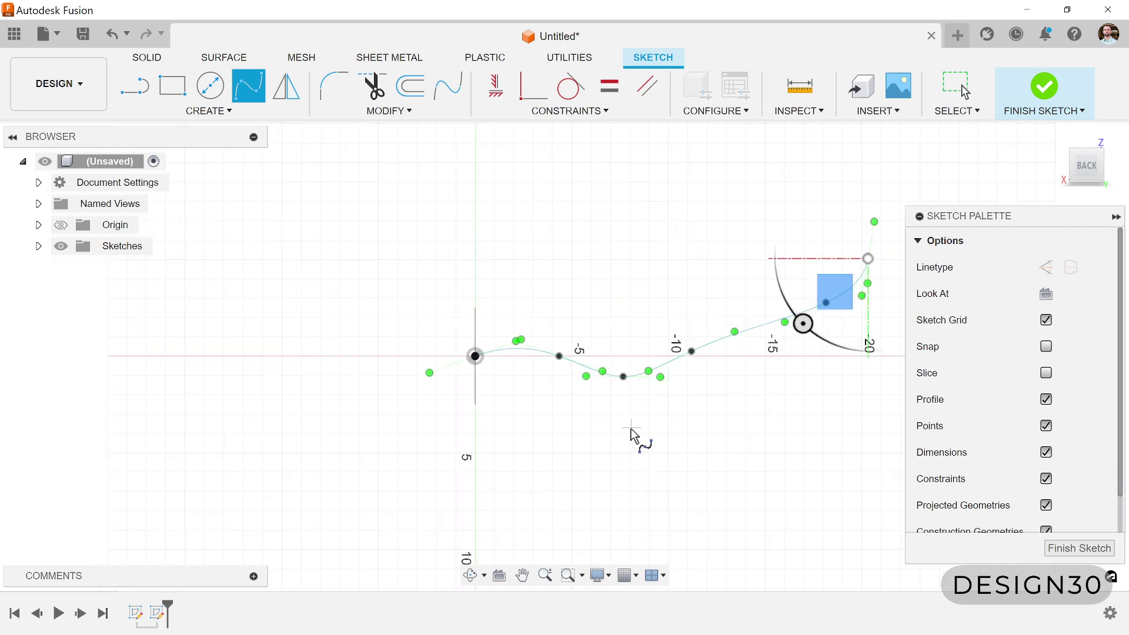
scroll(529, 370, up, 2)
scroll(549, 360, down, 4)
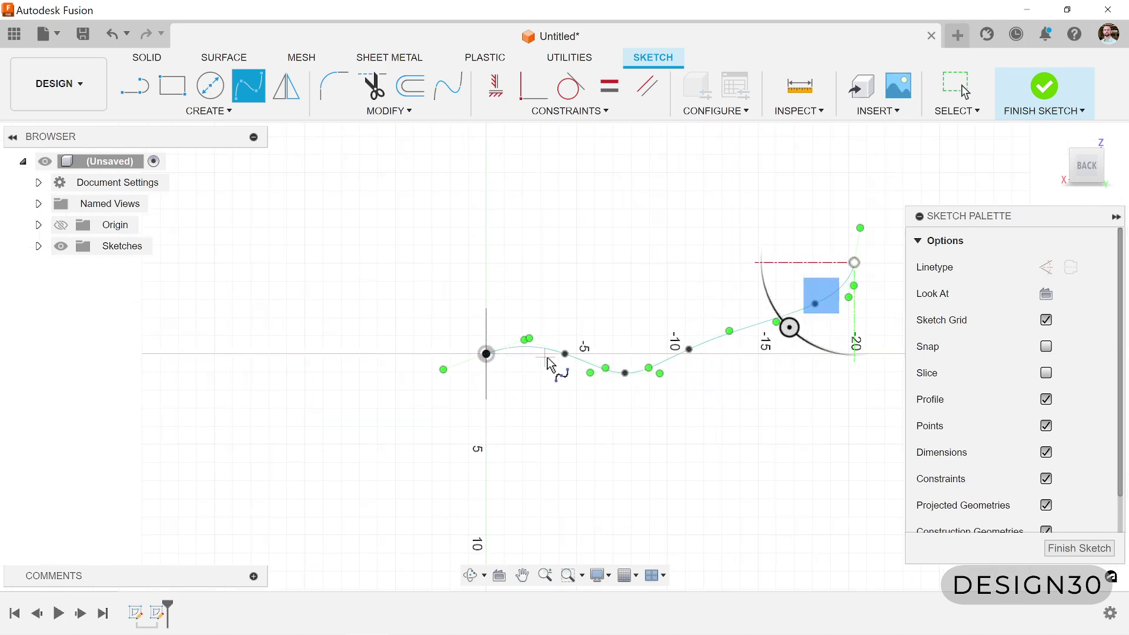
scroll(823, 304, up, 4)
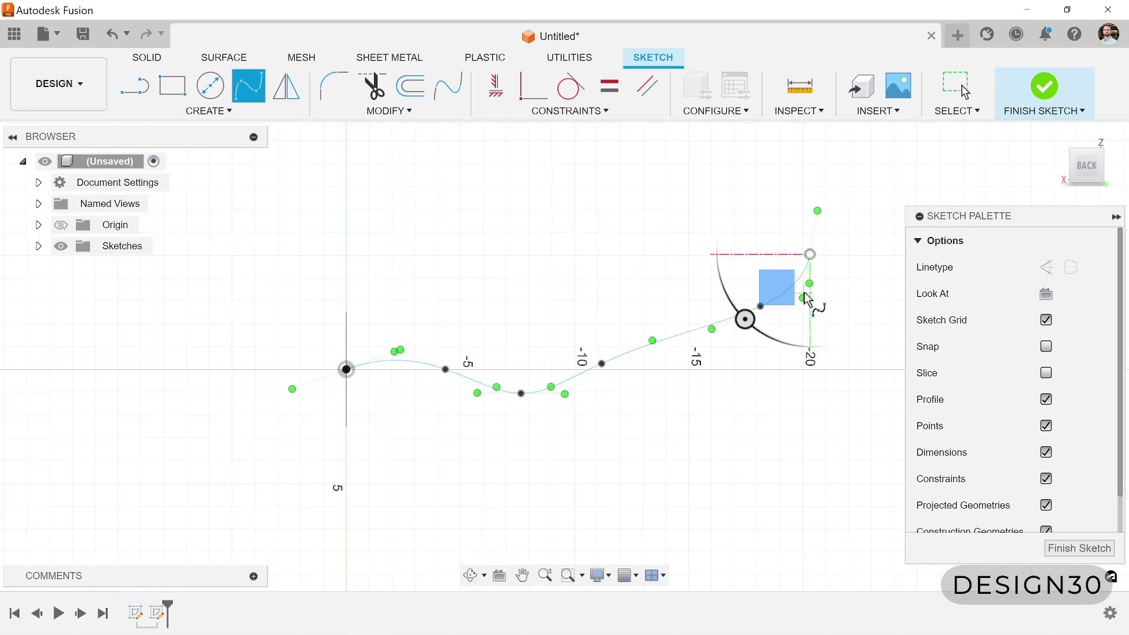
scroll(797, 335, up, 2)
scroll(641, 462, down, 1)
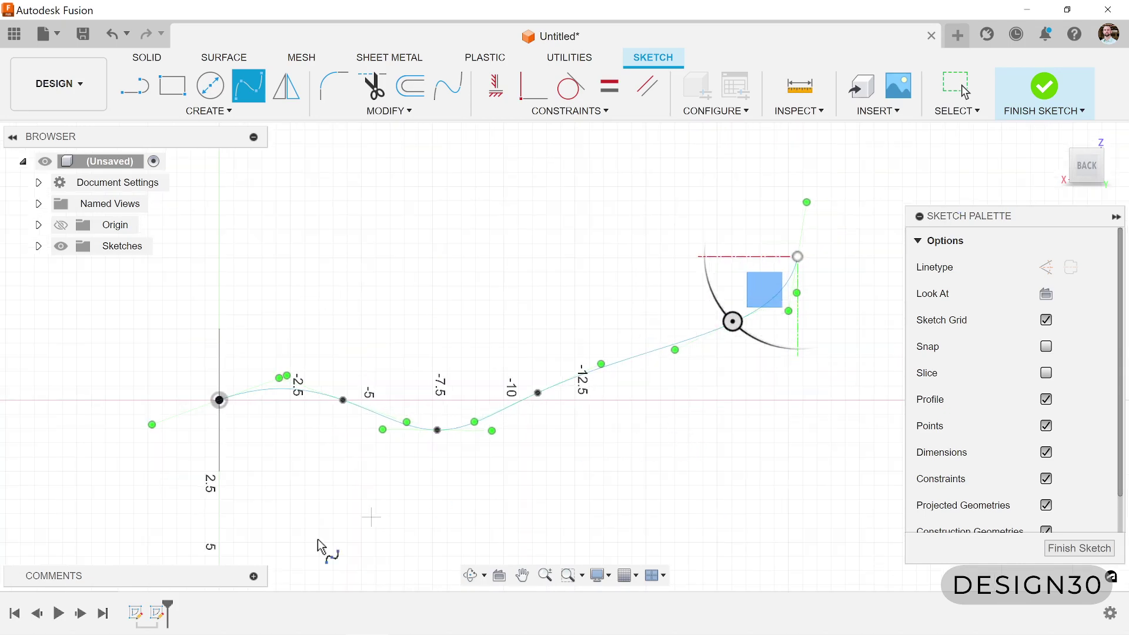
Finish the spline sketch and view the square profile and wavy path in 3-D.
scroll(646, 325, down, 2)
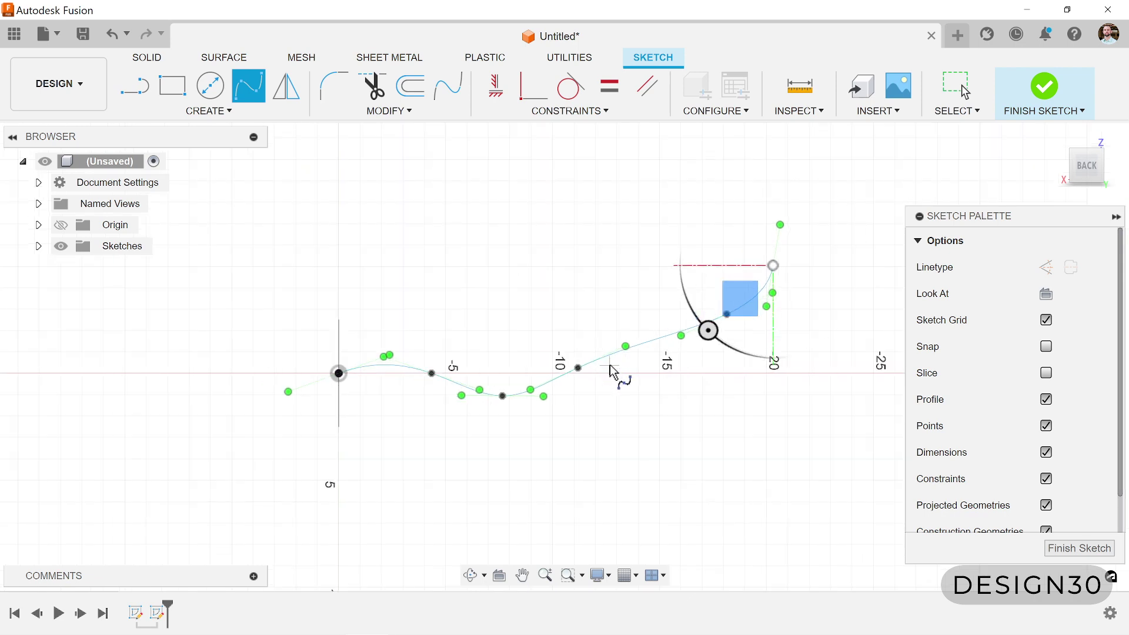
click(1042, 93)
scroll(574, 353, down, 2)
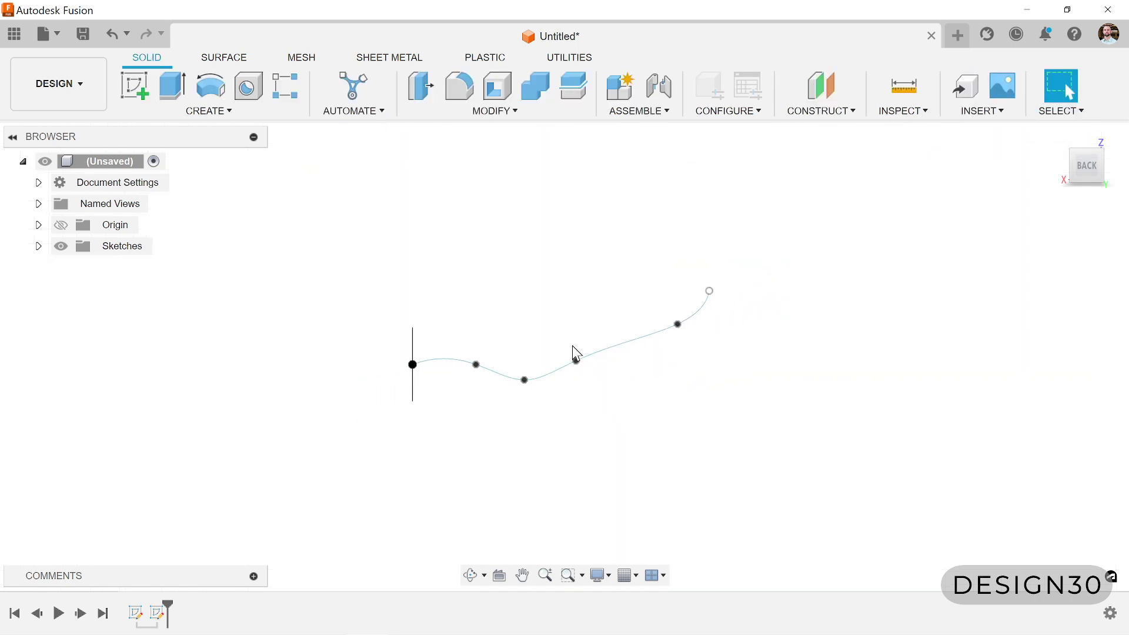
mouse_move(575, 353)
shift+middle_down()
mouse_move(601, 280)
mouse_move(595, 395)
mouse_move(612, 320)
mouse_move(594, 267)
mouse_move(552, 317)
mouse_move(611, 307)
mouse_move(588, 330)
shift+middle_up()
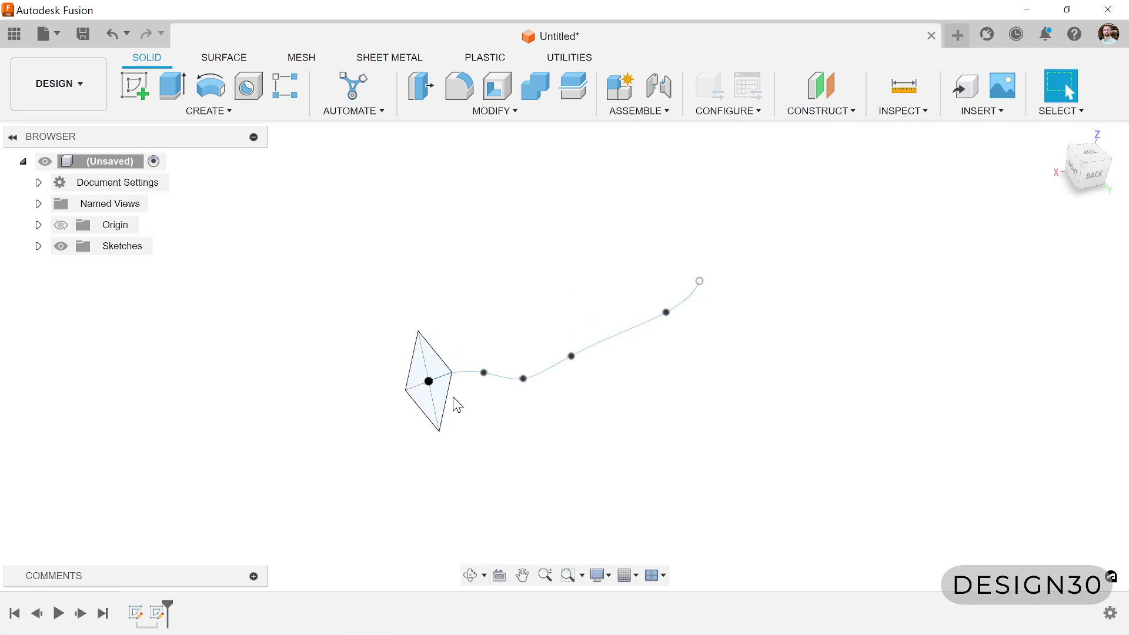
shift+middle_drag(497, 416, 434, 391)
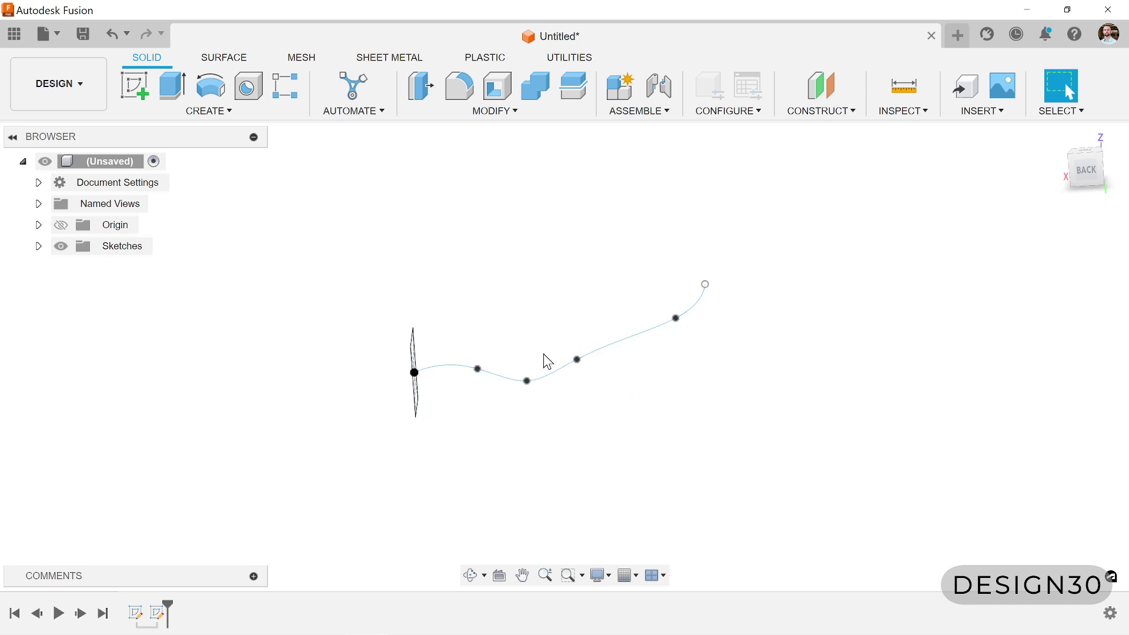
Sweep the square profile along the wavy spline path into a new solid body.
click(200, 112)
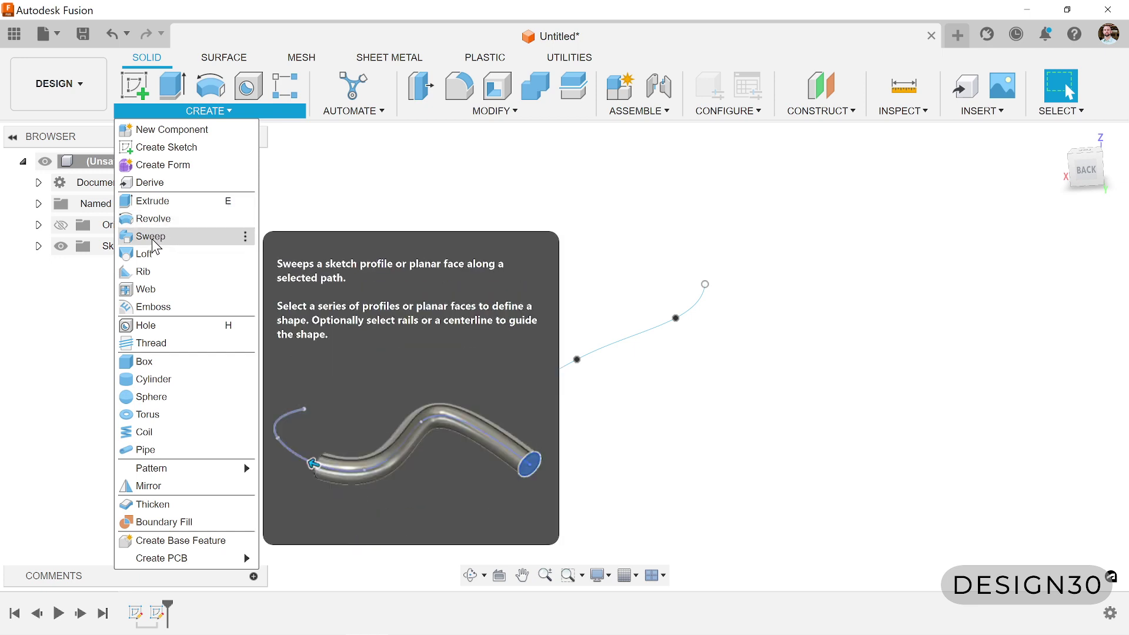
click(152, 237)
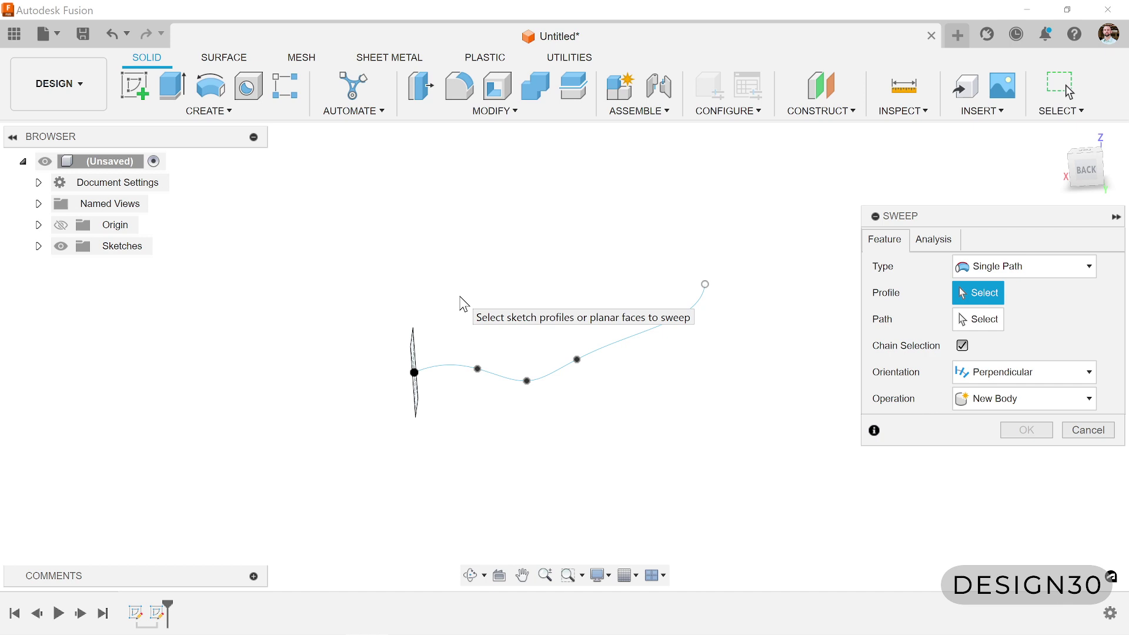
mouse_move(462, 302)
shift+middle_down()
mouse_move(524, 349)
mouse_move(552, 408)
shift+middle_up()
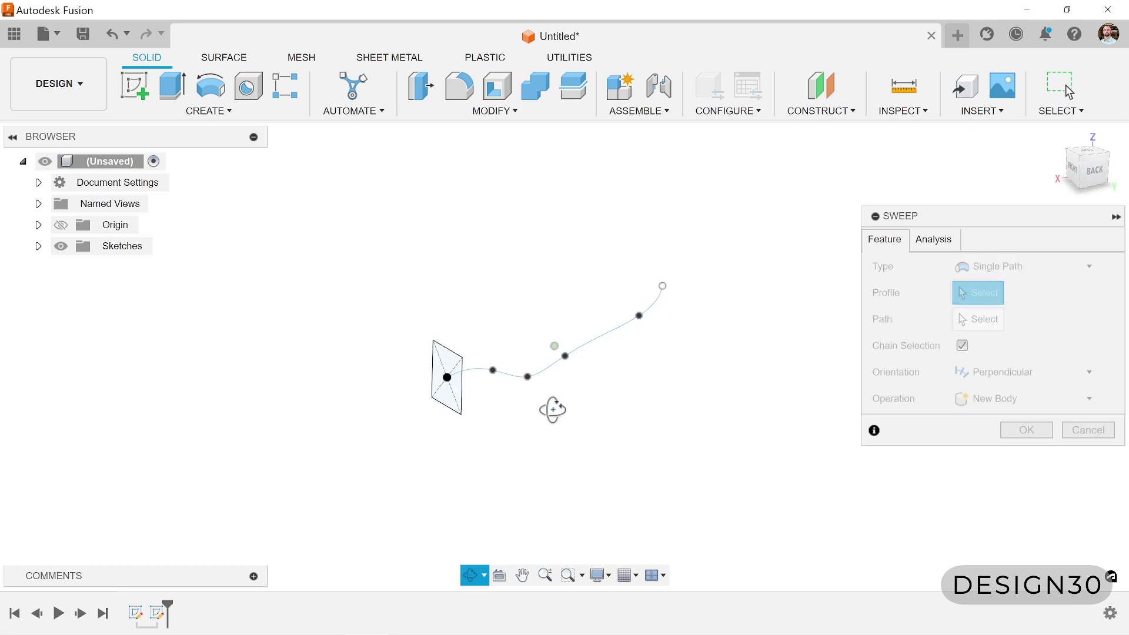
click(454, 406)
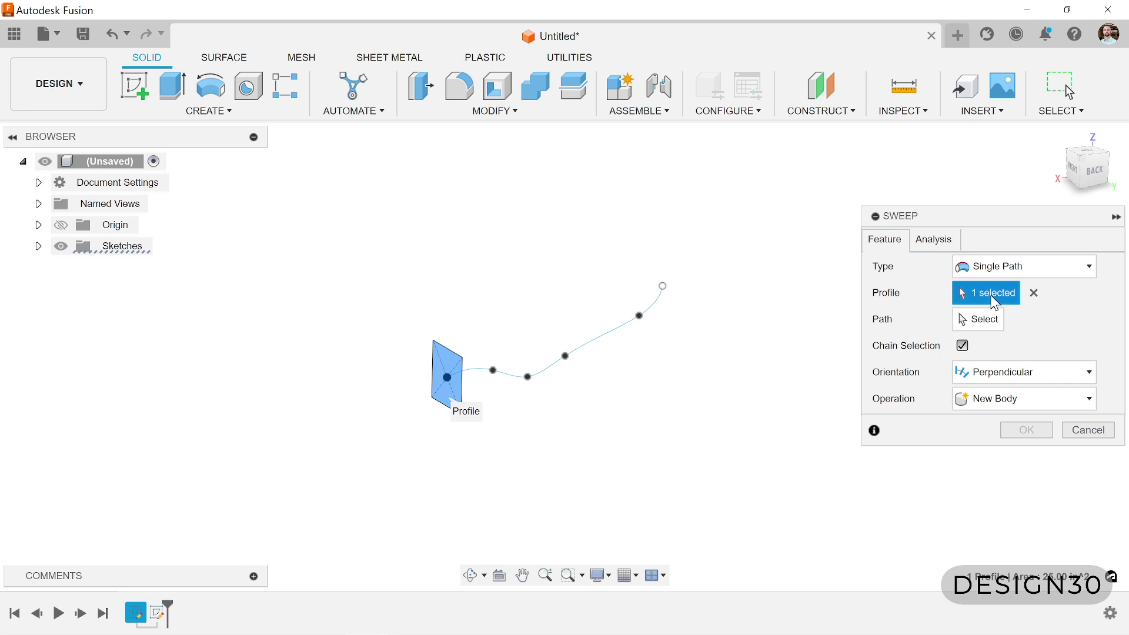
click(976, 319)
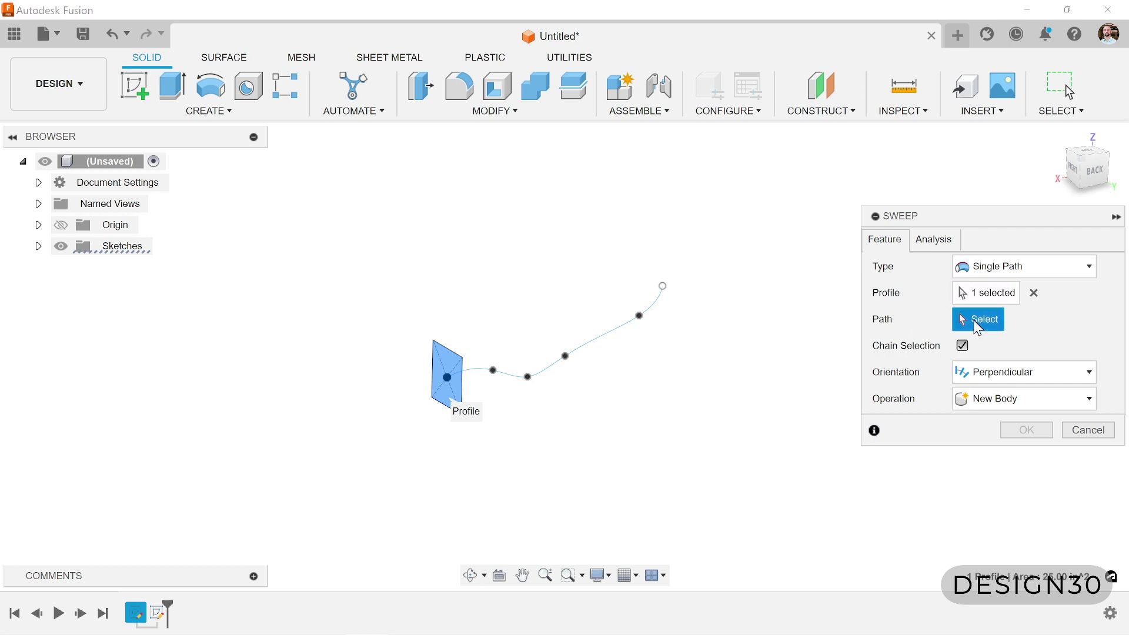
click(517, 383)
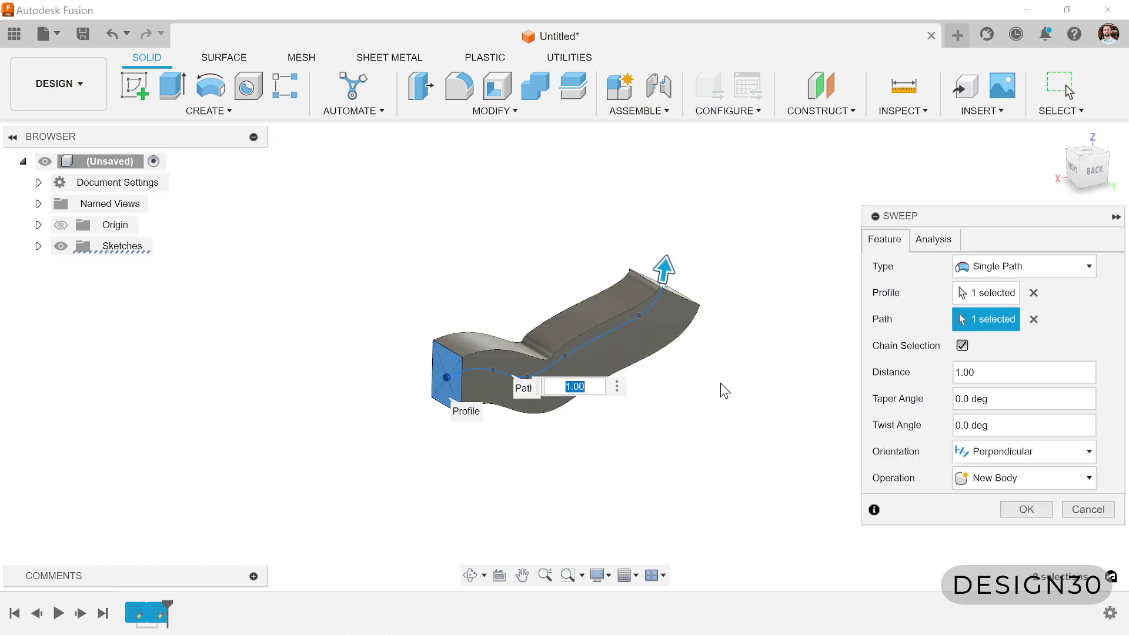
shift+middle_drag(724, 390, 876, 390)
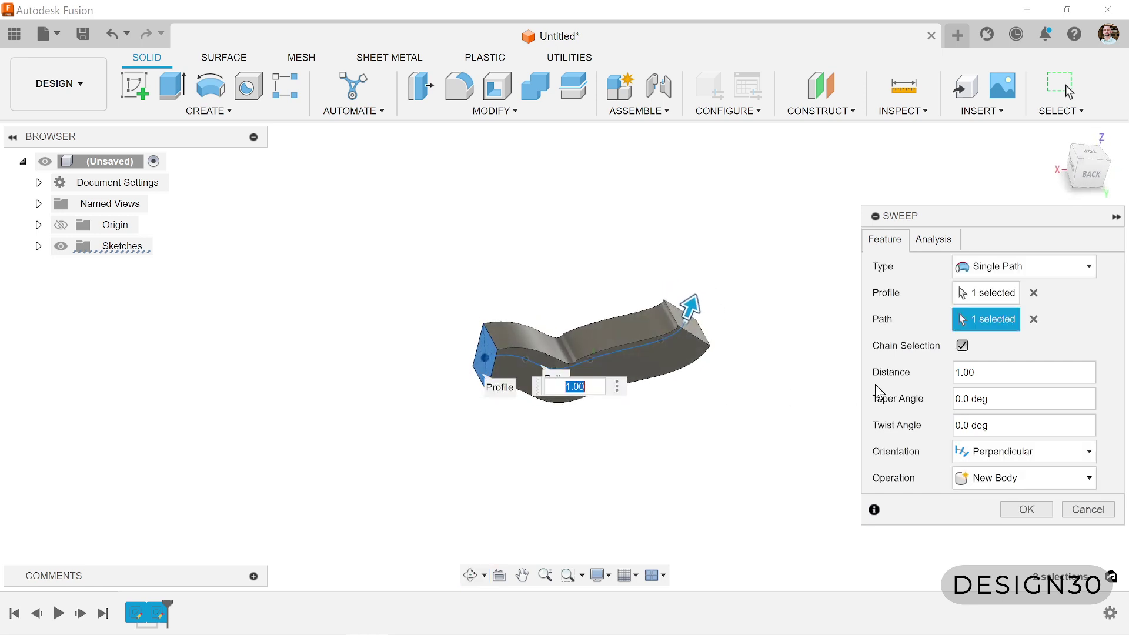
click(1022, 509)
scroll(466, 466, up, 2)
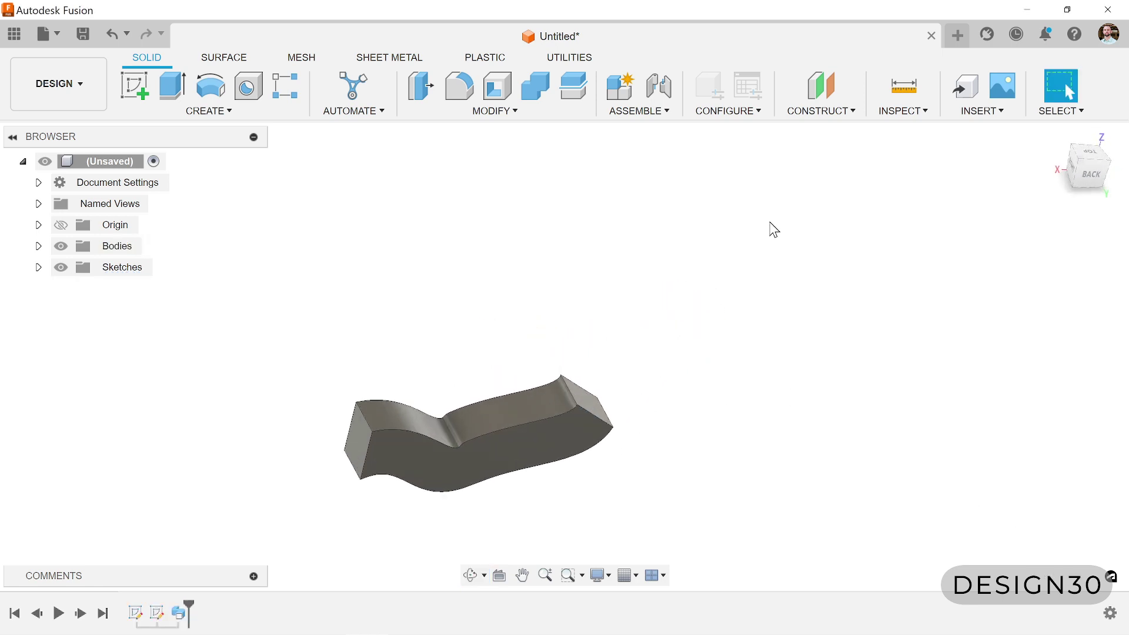
shift+middle_drag(489, 486, 658, 302)
key(Escape)
shift+middle_drag(564, 383, 638, 346)
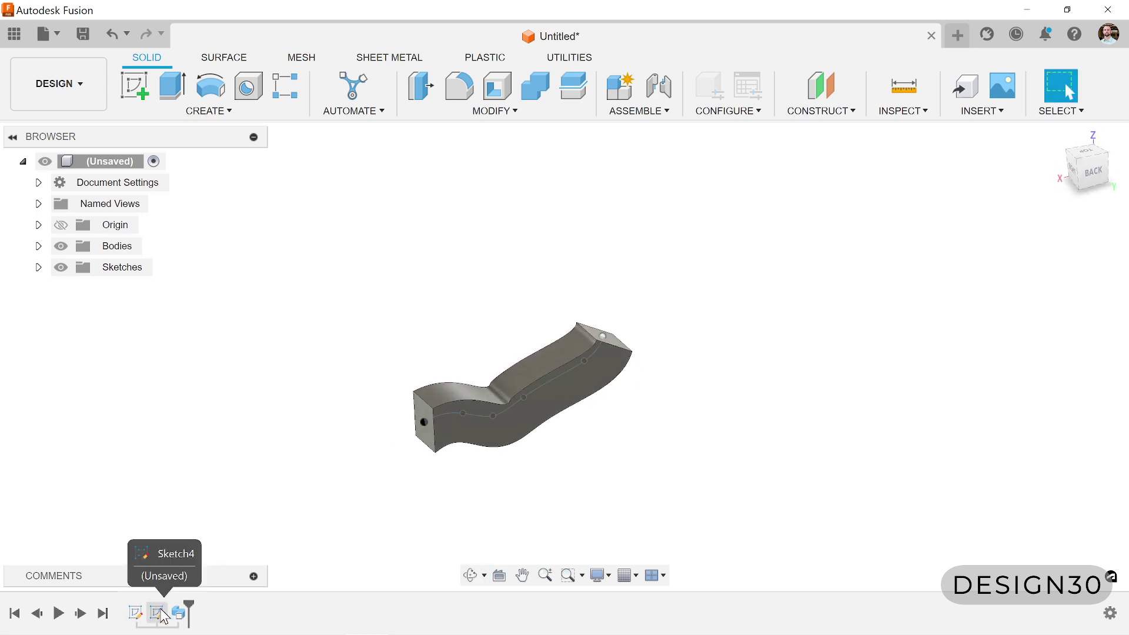
Edit the path sketch, drag the spline's points into a loop ending below the origin, then finish.
right_click(157, 613)
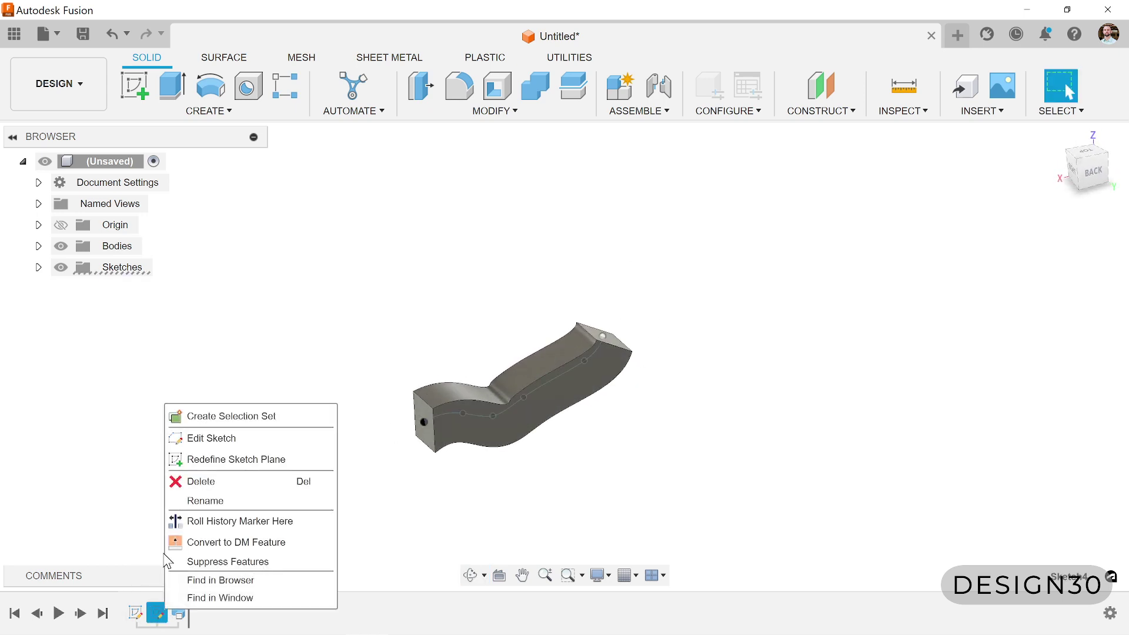
click(184, 437)
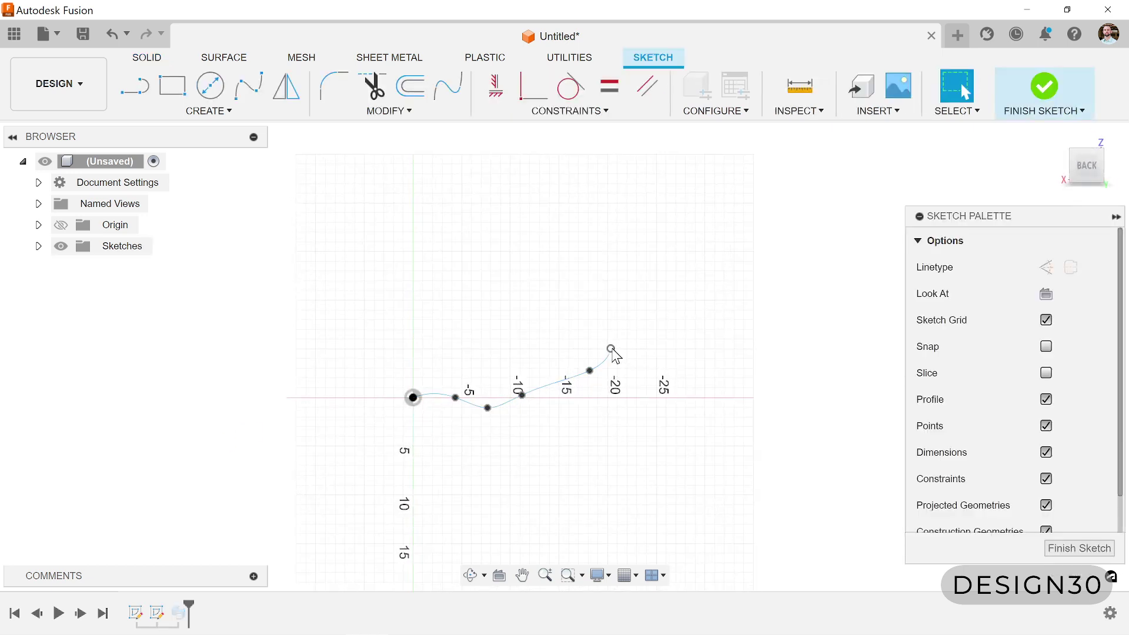
drag(611, 350, 514, 545)
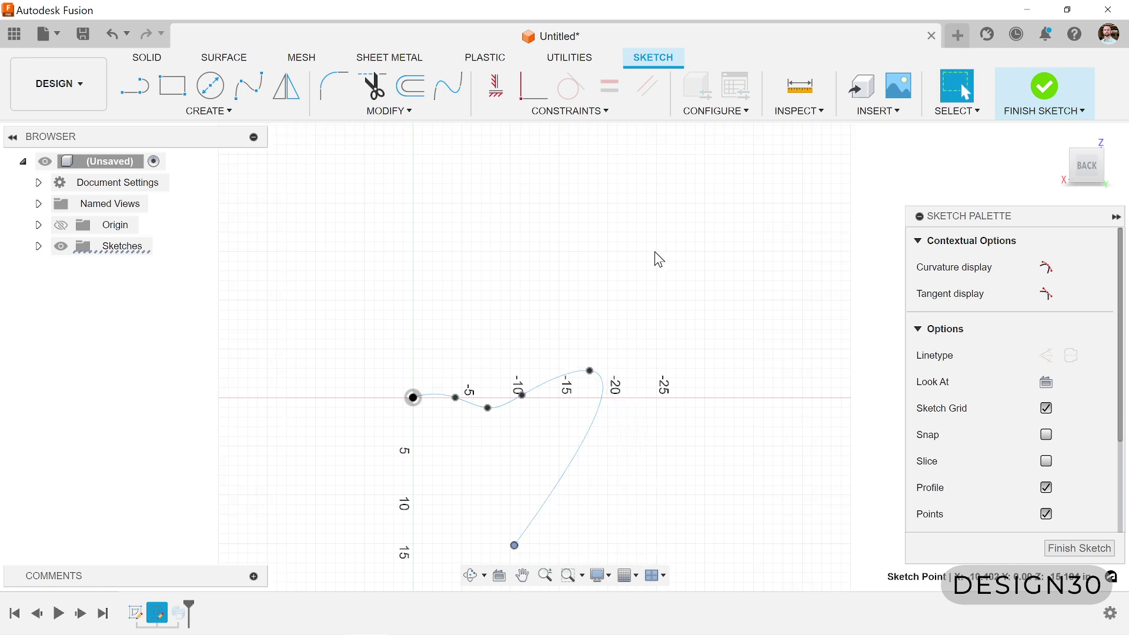
drag(594, 376, 704, 320)
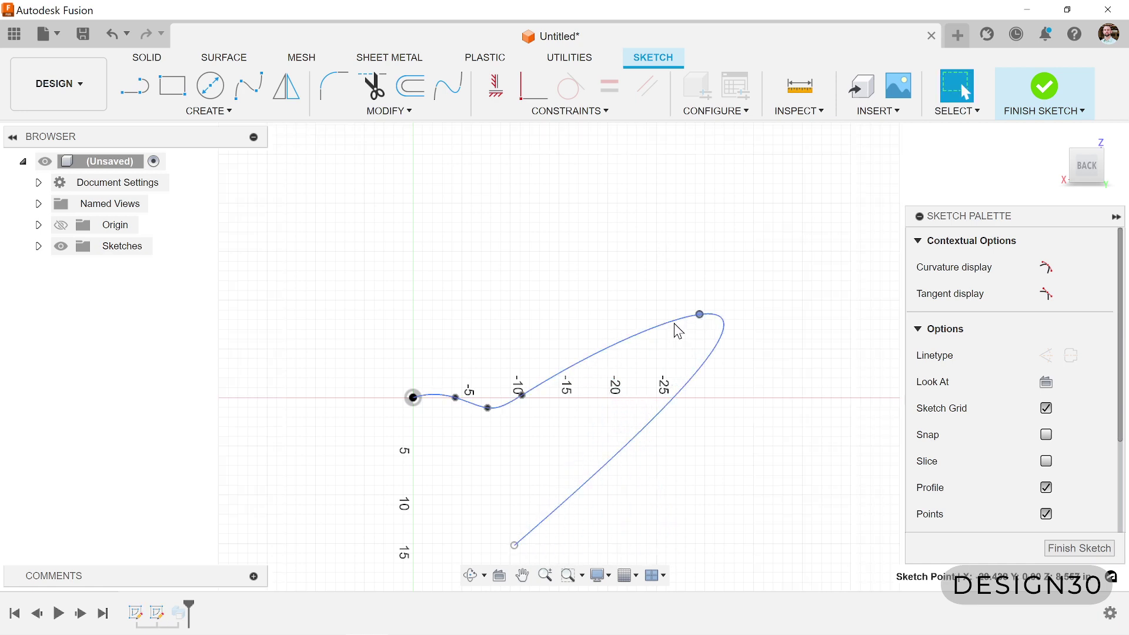
drag(523, 396, 586, 289)
drag(486, 409, 498, 411)
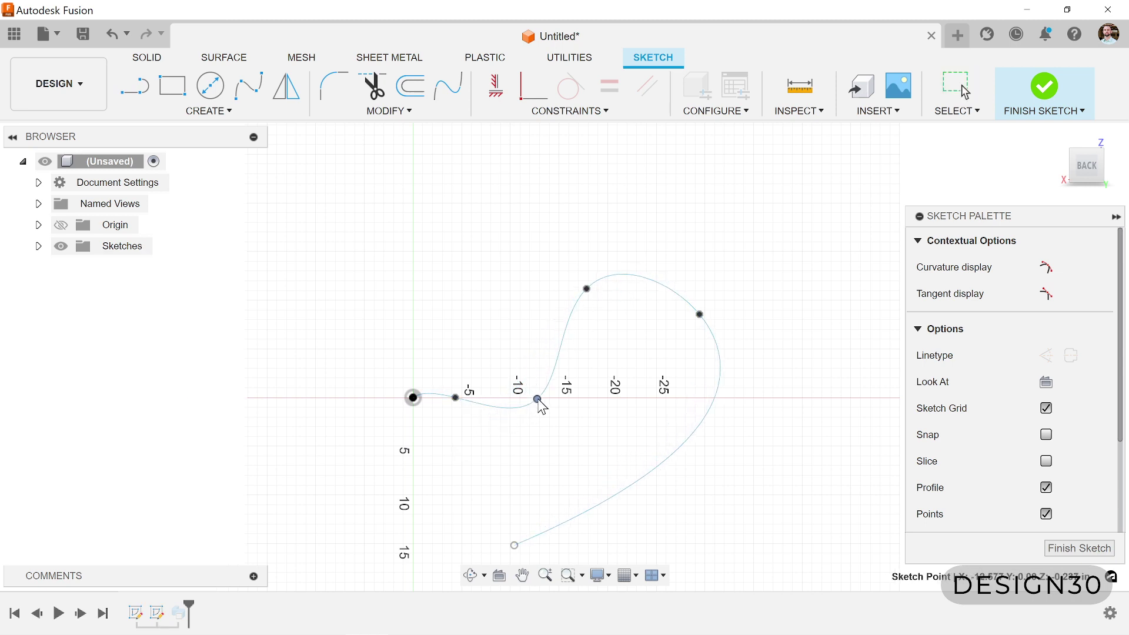
drag(540, 405, 549, 406)
click(1041, 89)
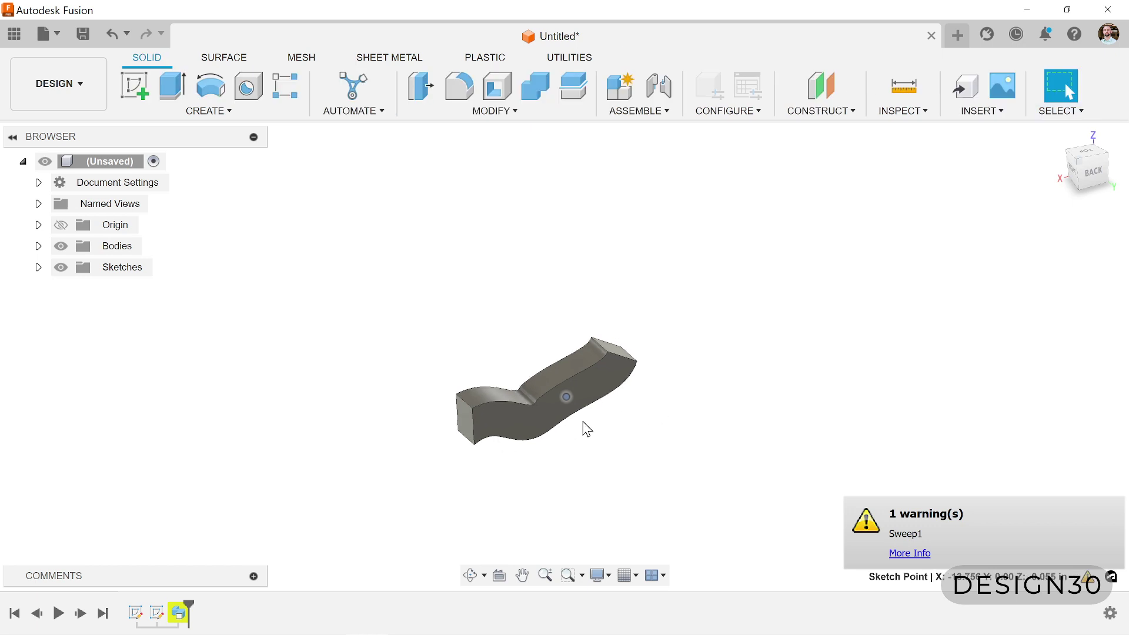
scroll(549, 431, up, 1)
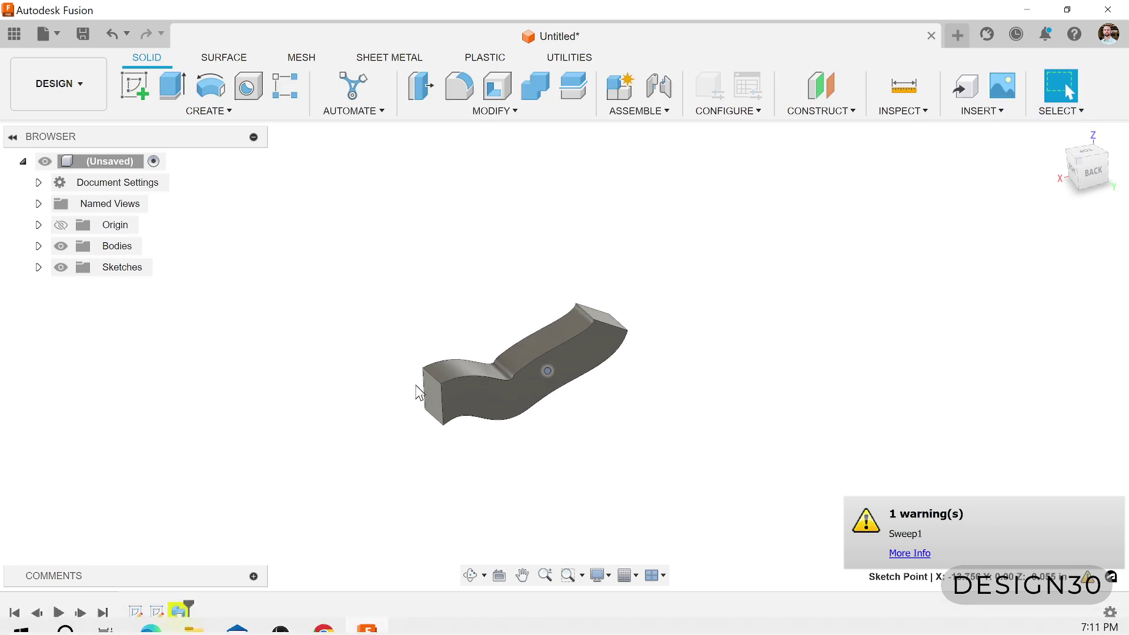
right_click(177, 613)
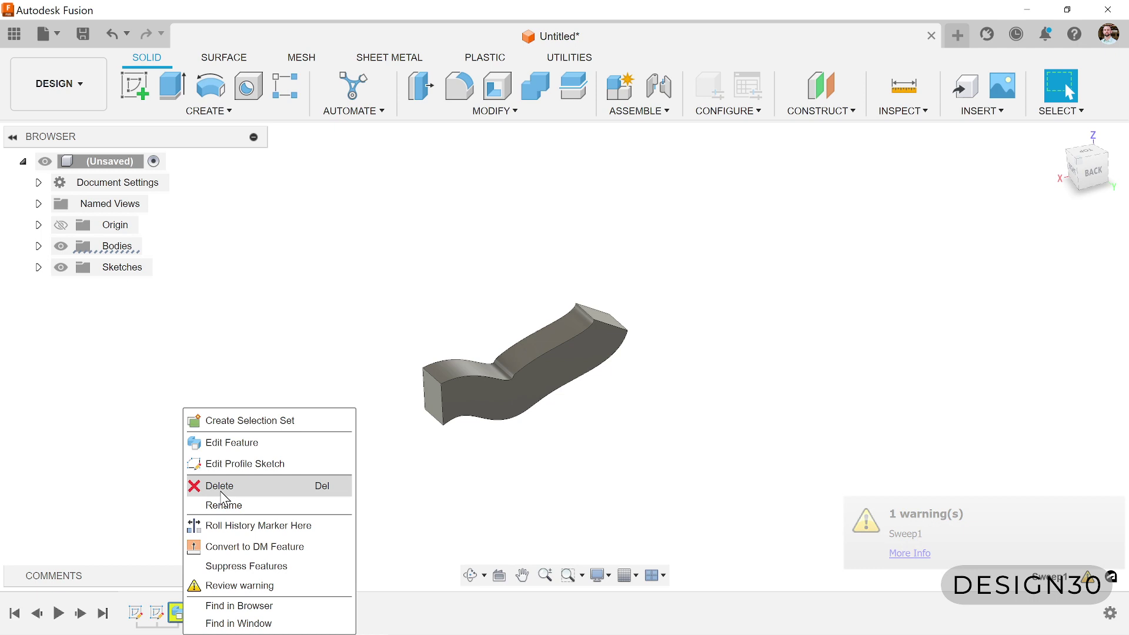
click(247, 449)
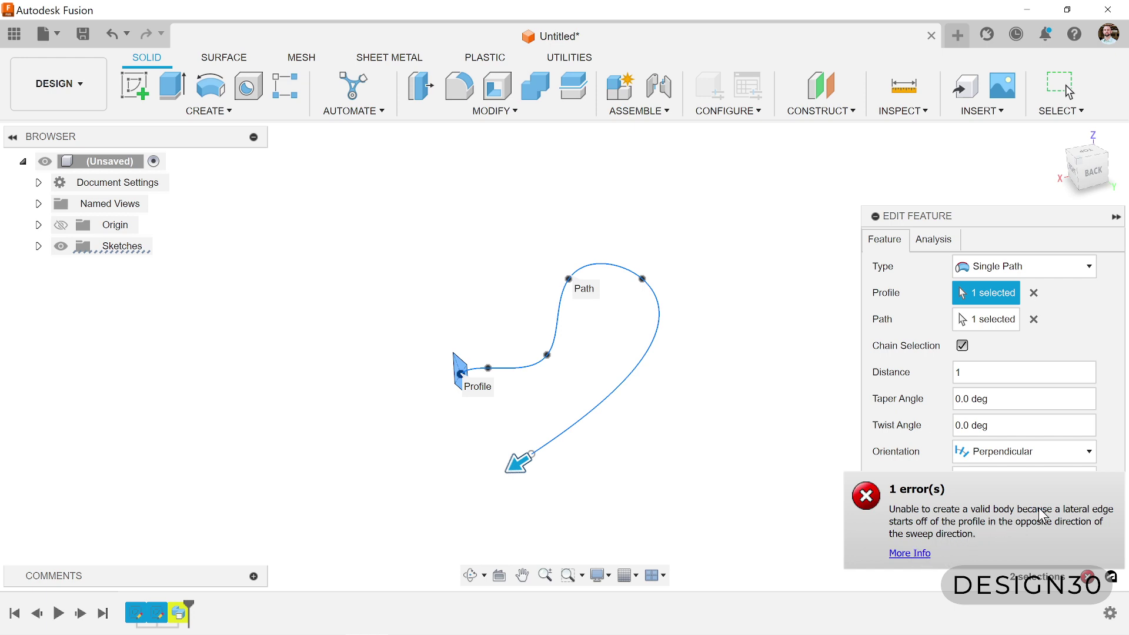
shift+middle_drag(569, 474, 564, 435)
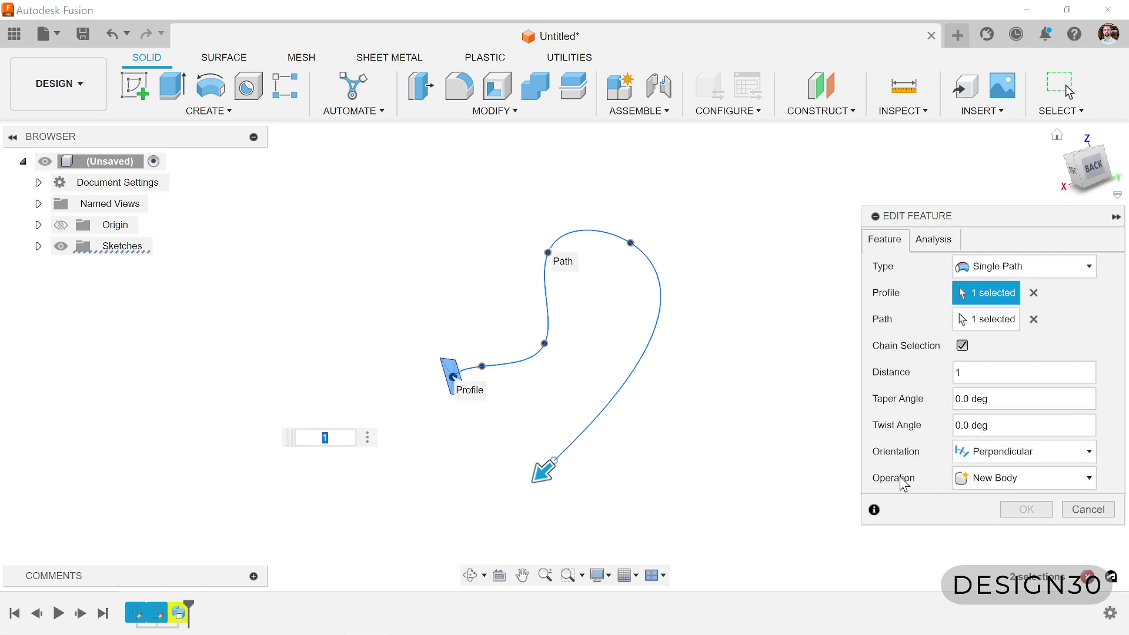
shift+middle_drag(559, 441, 517, 404)
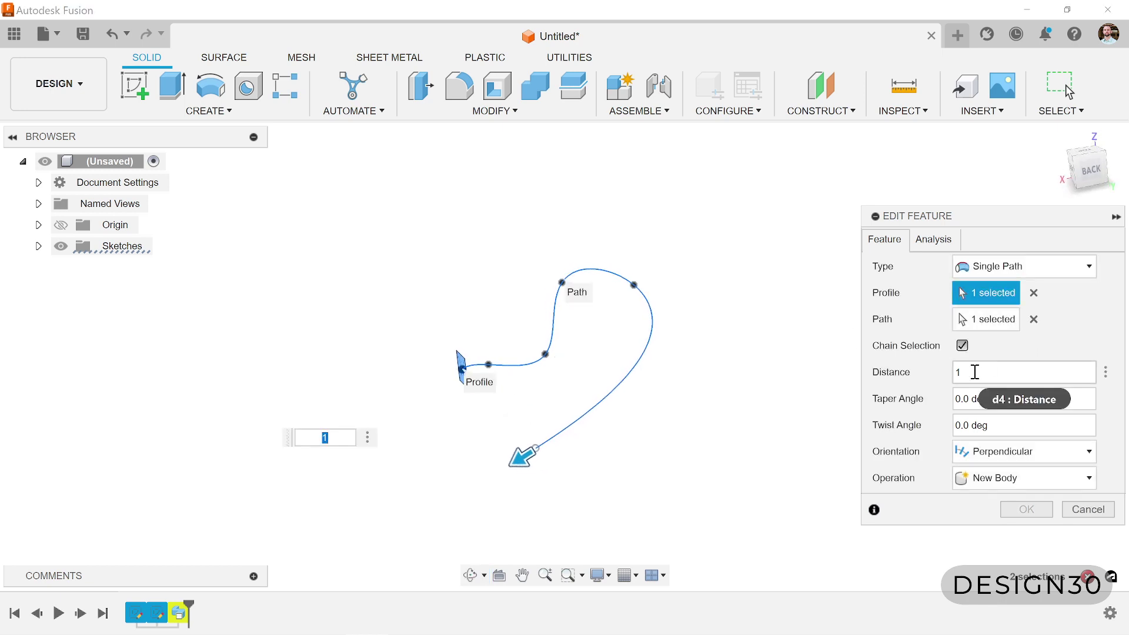
click(1090, 508)
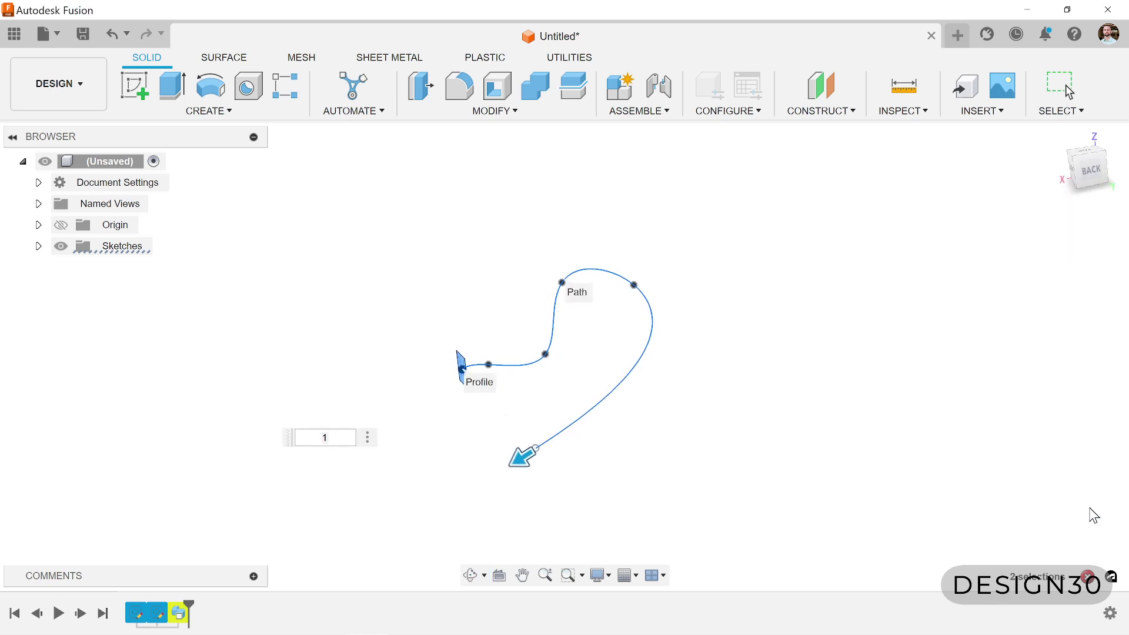
Reopen the path sketch from the timeline for editing.
right_click(149, 618)
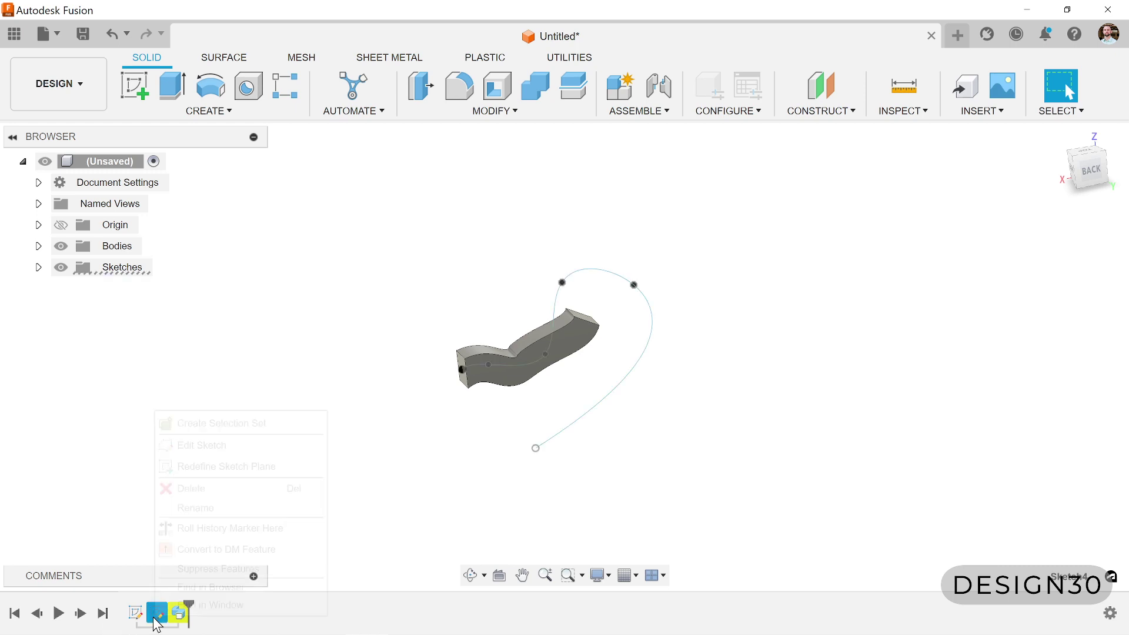
click(217, 443)
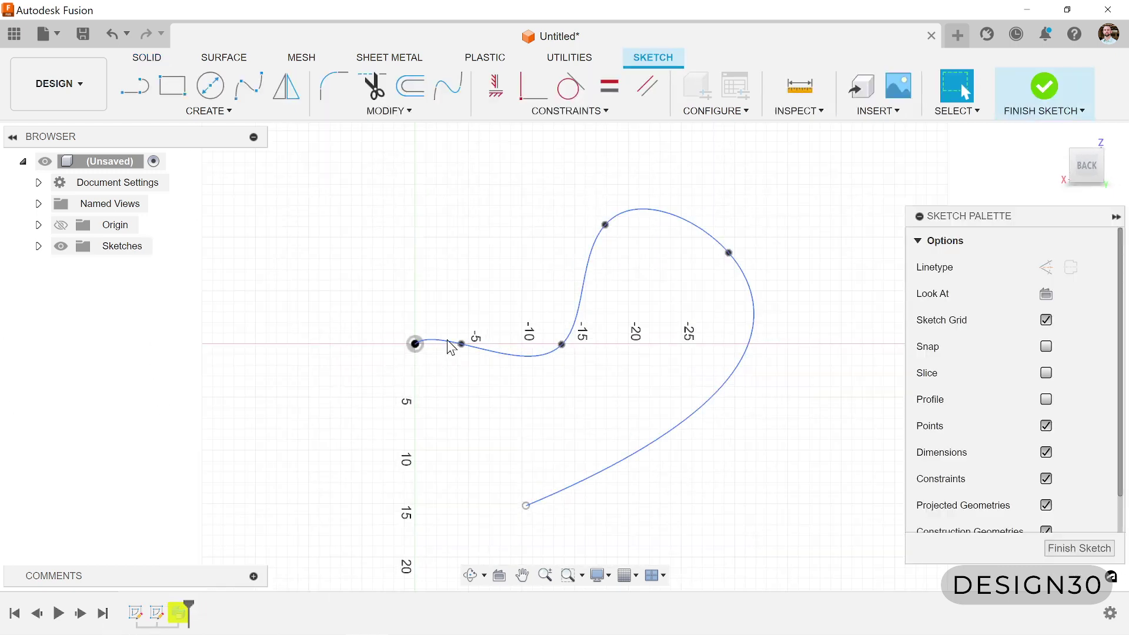
click(446, 347)
mouse_move(447, 347)
shift+middle_down()
mouse_move(486, 391)
mouse_move(482, 407)
shift+middle_up()
scroll(443, 395, up, 2)
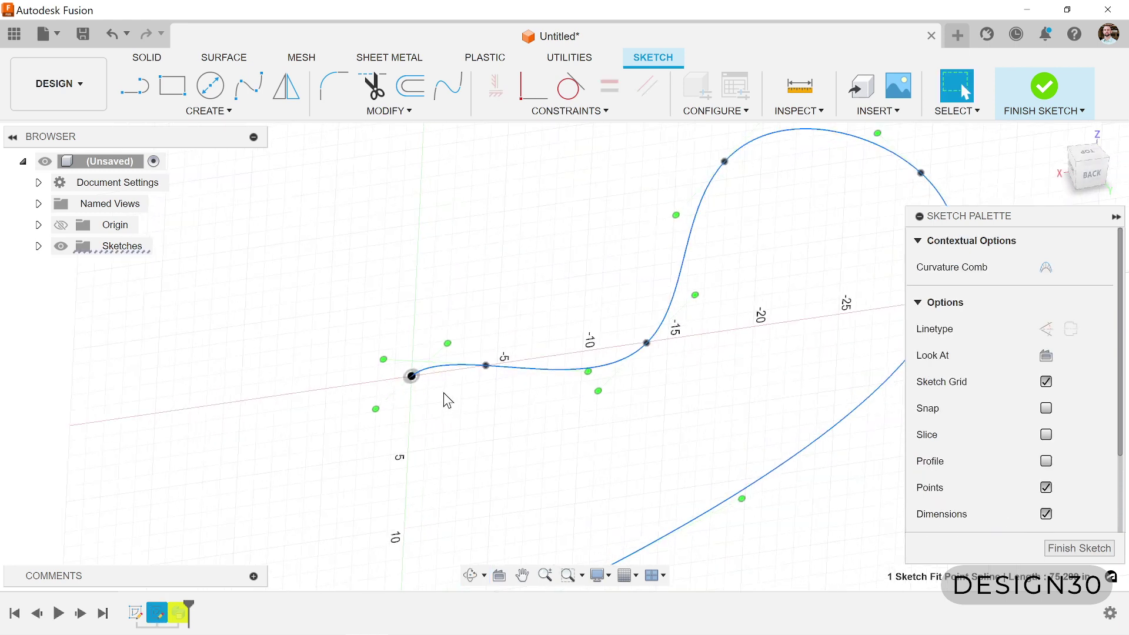
click(443, 401)
Draw a construction line from the spline's start point out to the left of the origin.
key(c)
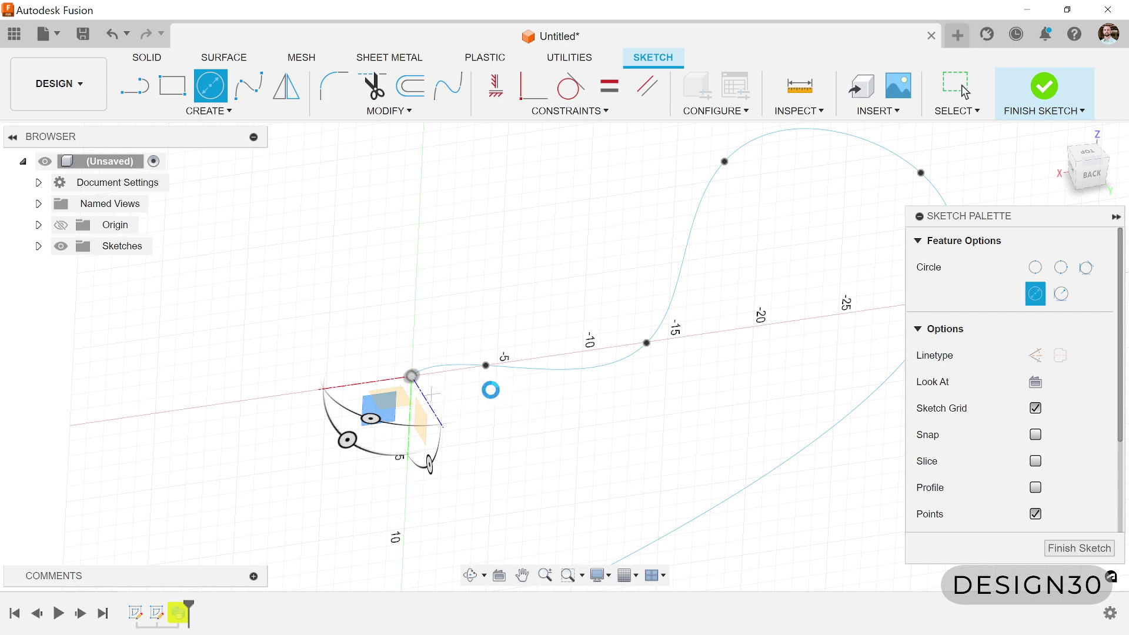
key(l)
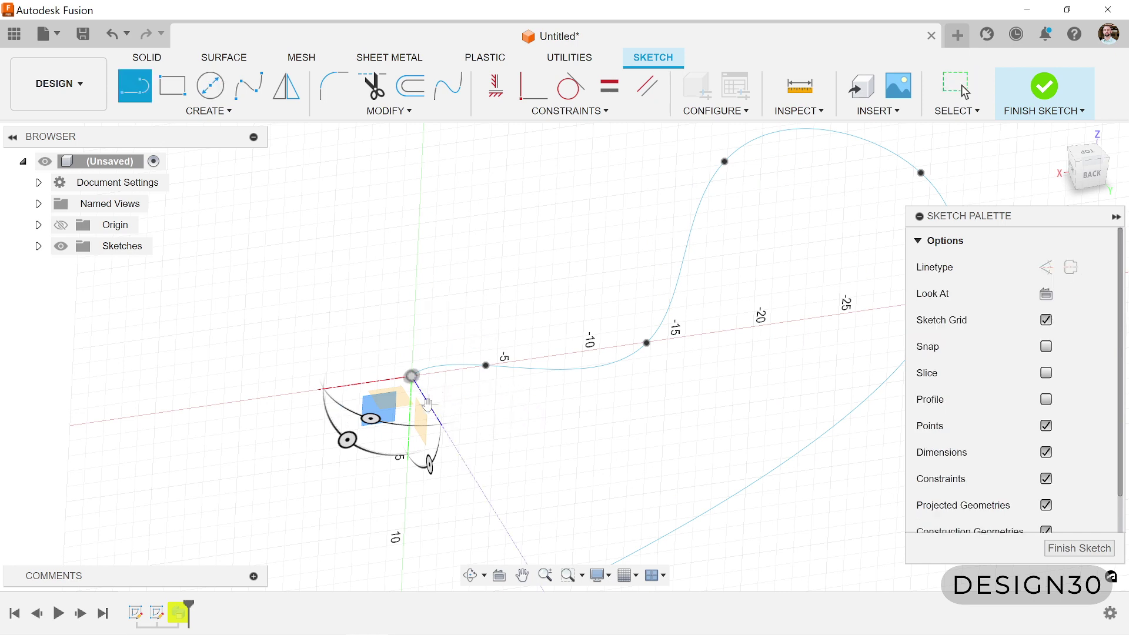
click(1045, 268)
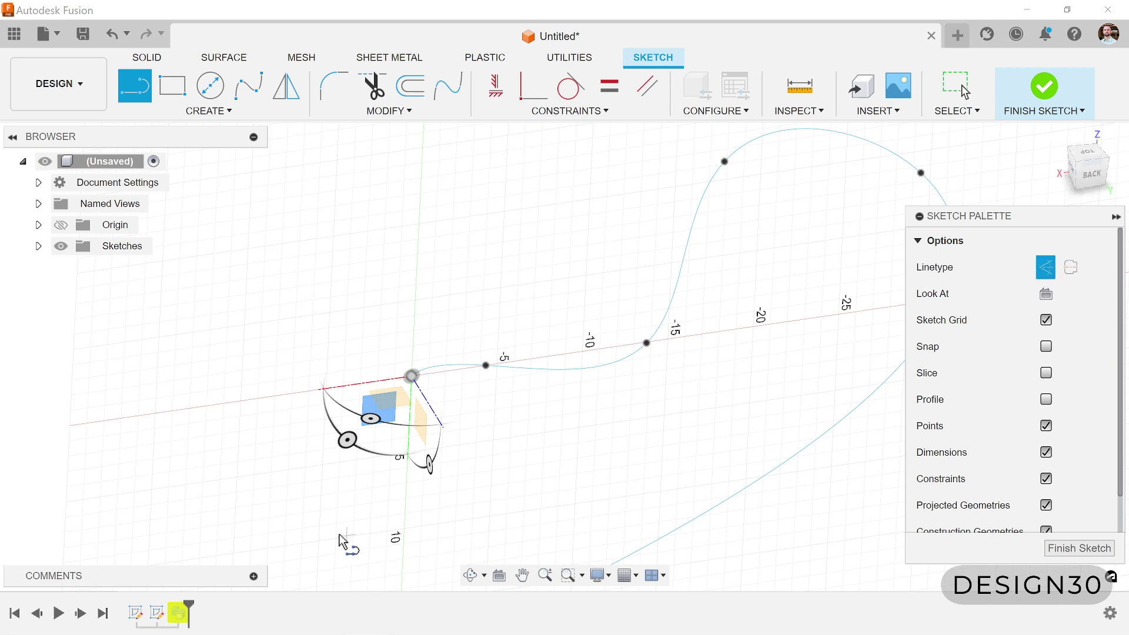
click(412, 375)
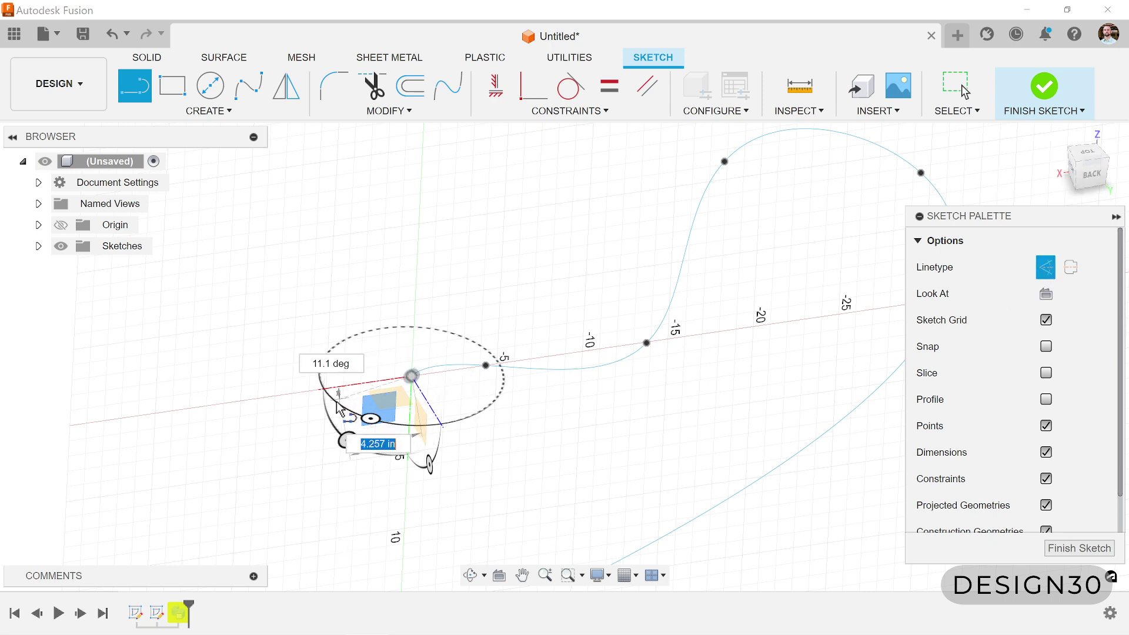
click(274, 396)
key(Escape)
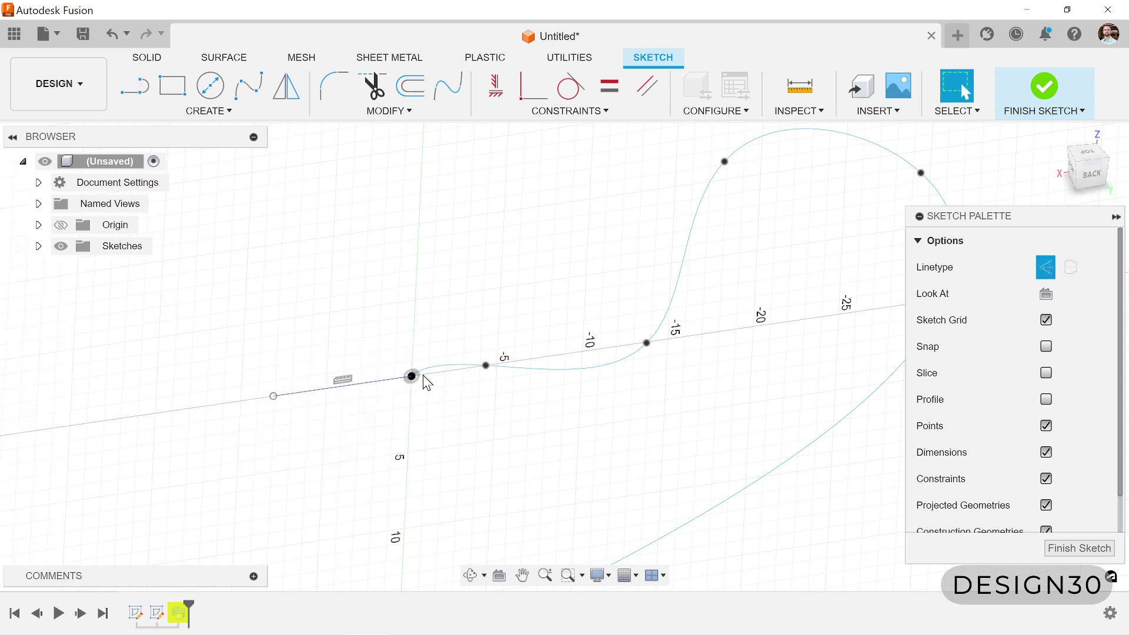
Make the spline tangent to the construction line.
click(454, 368)
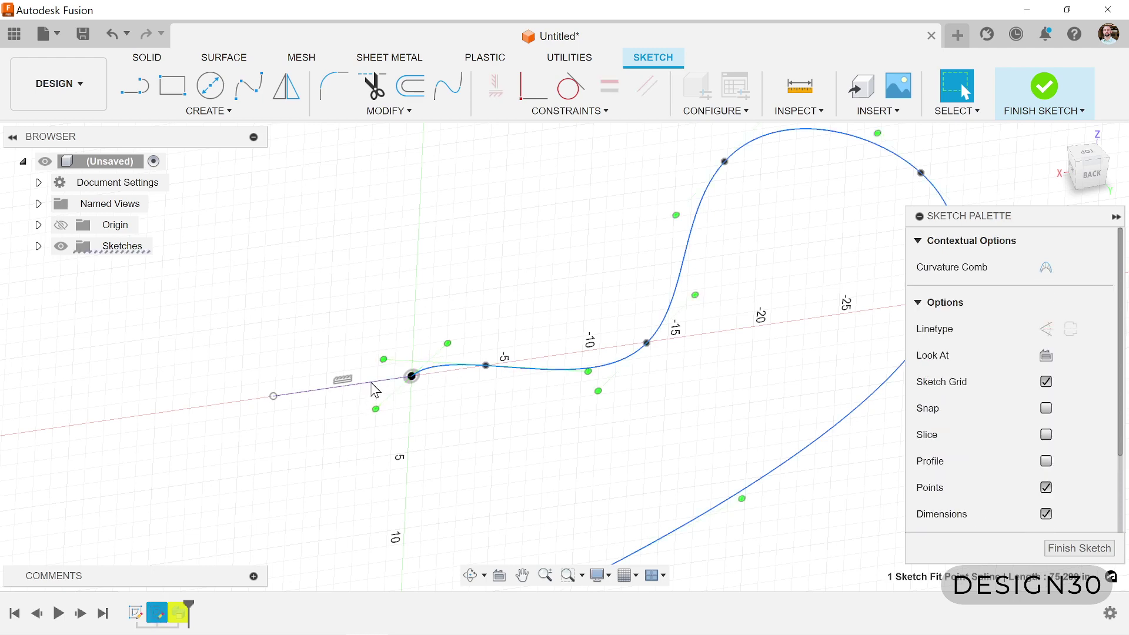
shift+click(373, 383)
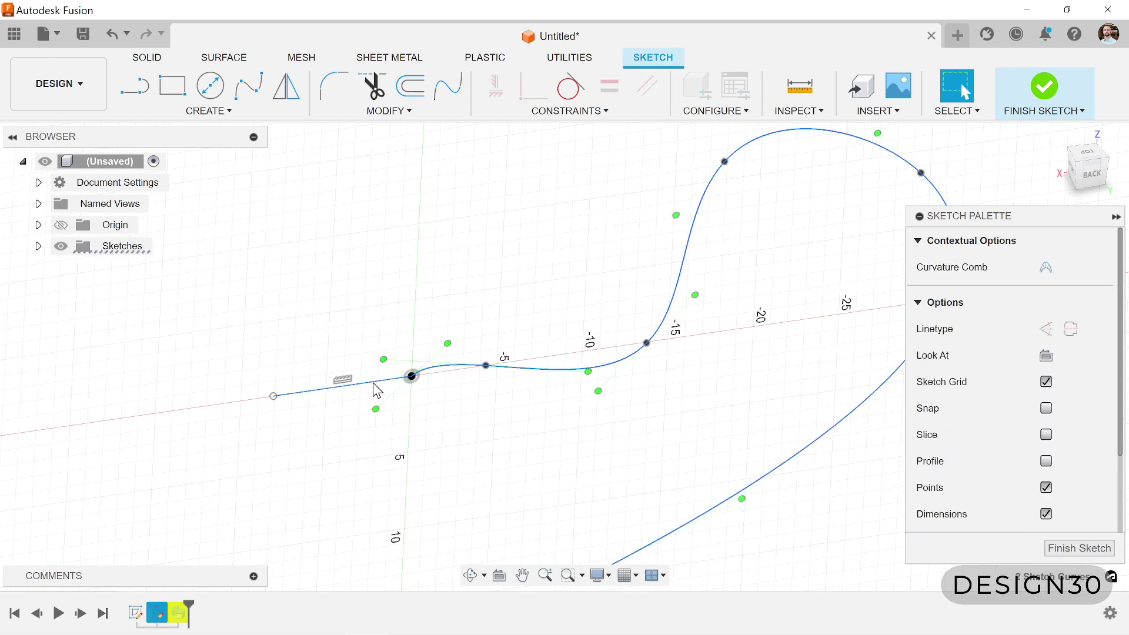
click(568, 88)
Drag a spline fit point upward and move the spline's lower end out to the right.
shift+middle_drag(505, 461, 507, 421)
scroll(682, 423, down, 3)
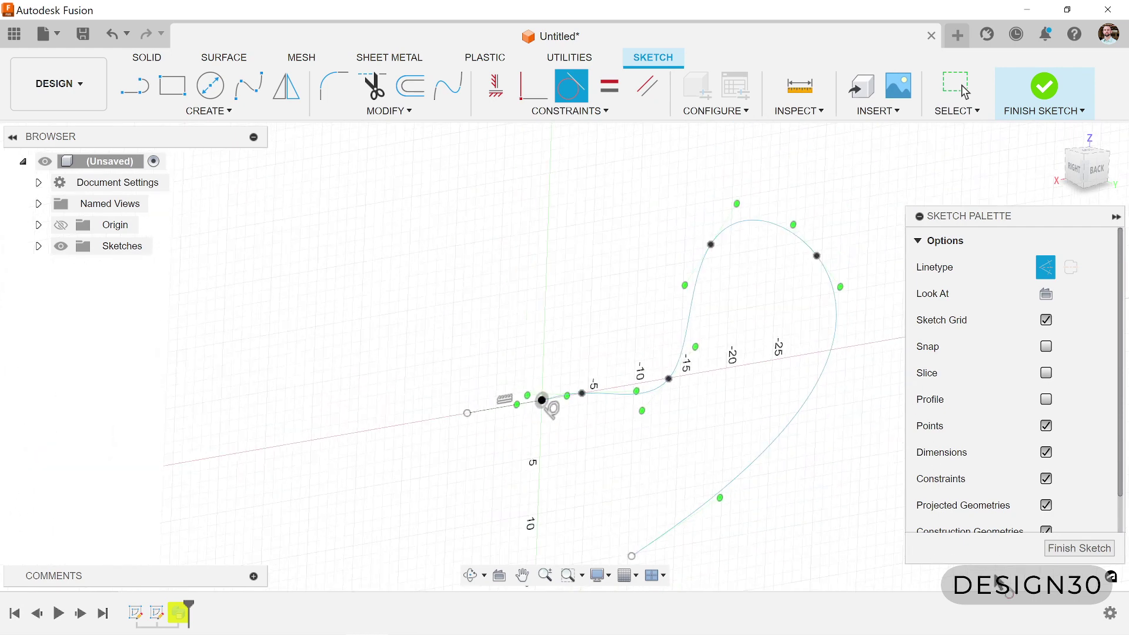
scroll(755, 366, down, 1)
key(Escape)
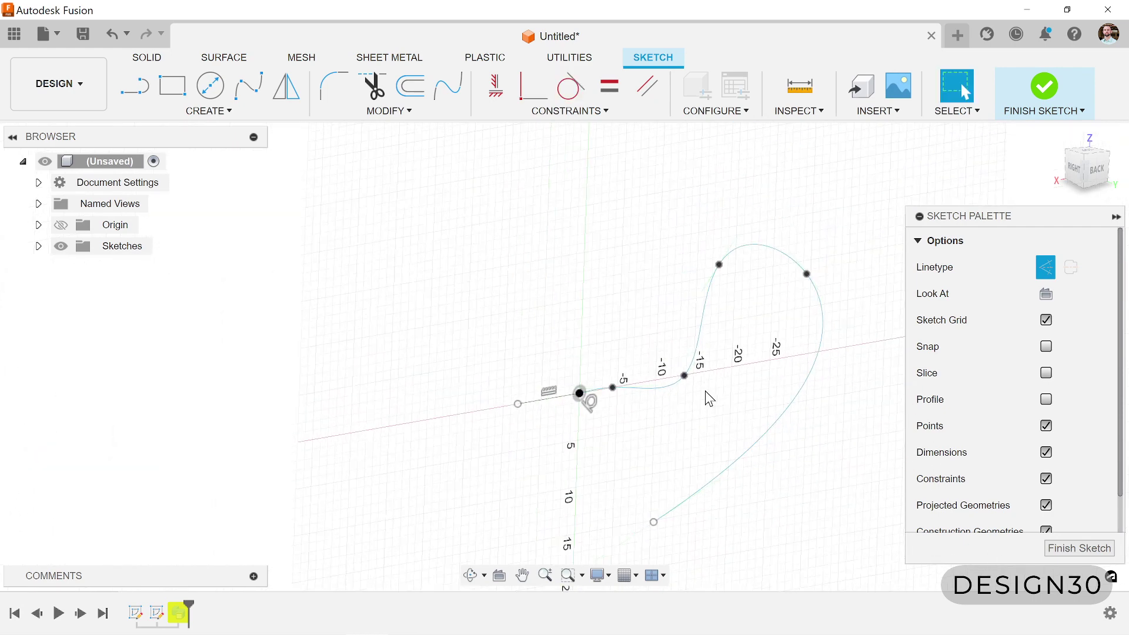
shift+middle_drag(707, 396, 686, 385)
drag(686, 385, 678, 317)
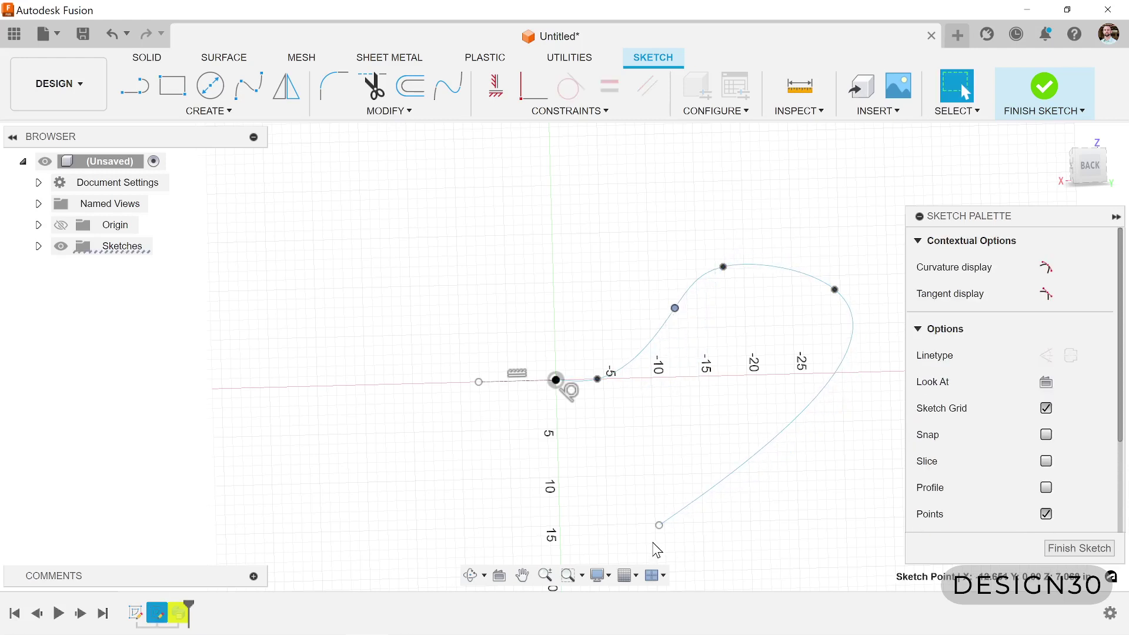
drag(660, 525, 856, 497)
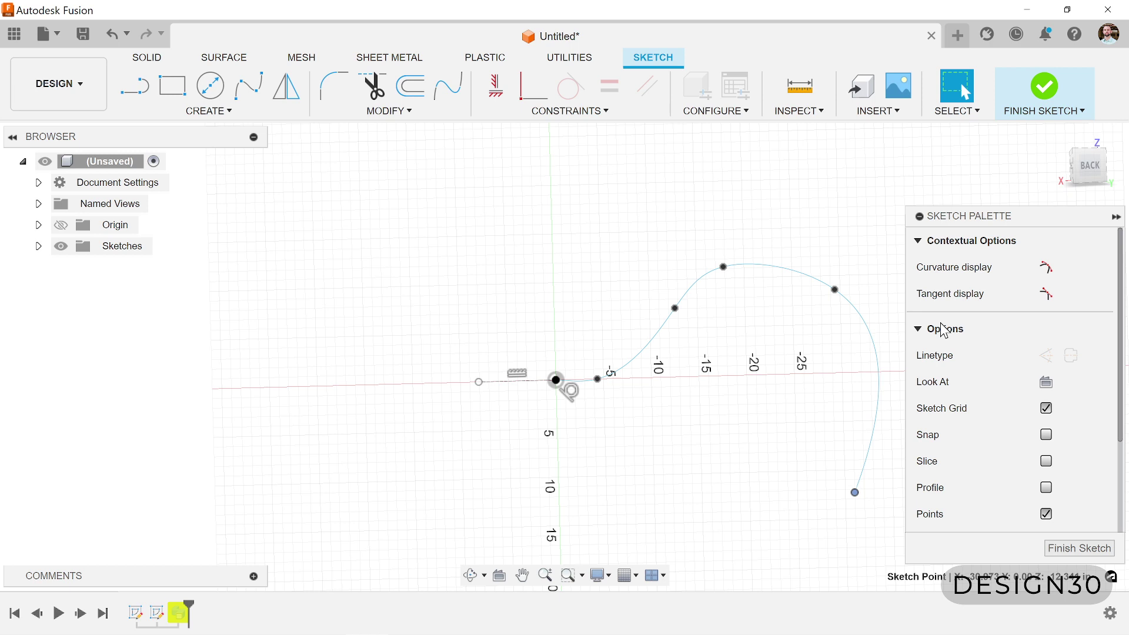
Finish the sketch and check the updated hook-shaped swept body.
click(1042, 97)
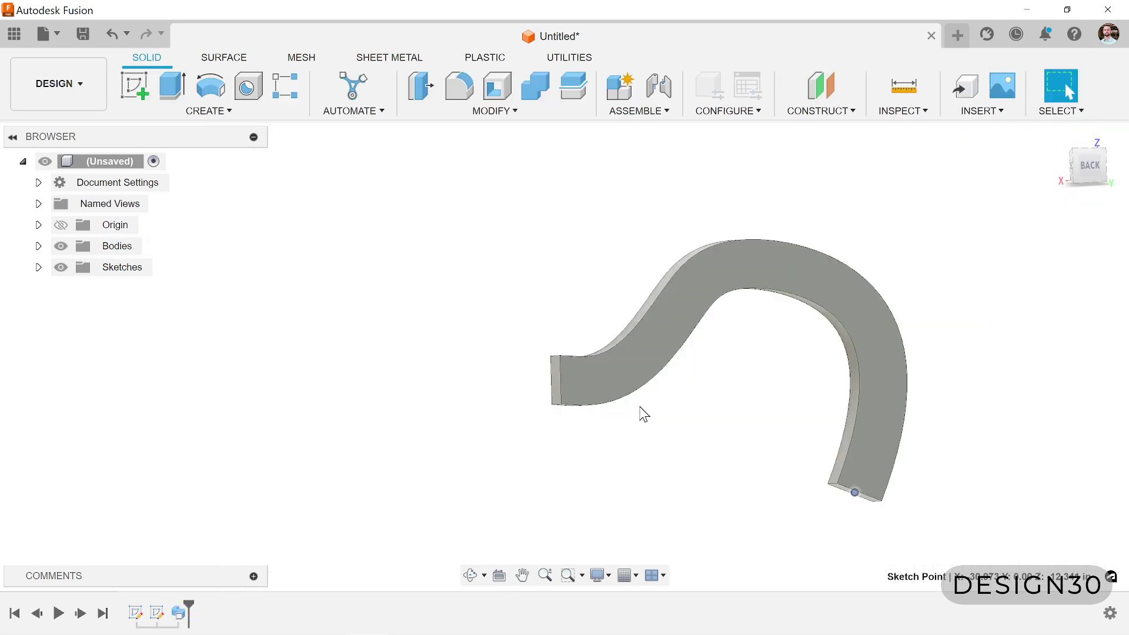
shift+middle_drag(637, 410, 607, 446)
scroll(590, 438, up, 3)
scroll(590, 438, down, 2)
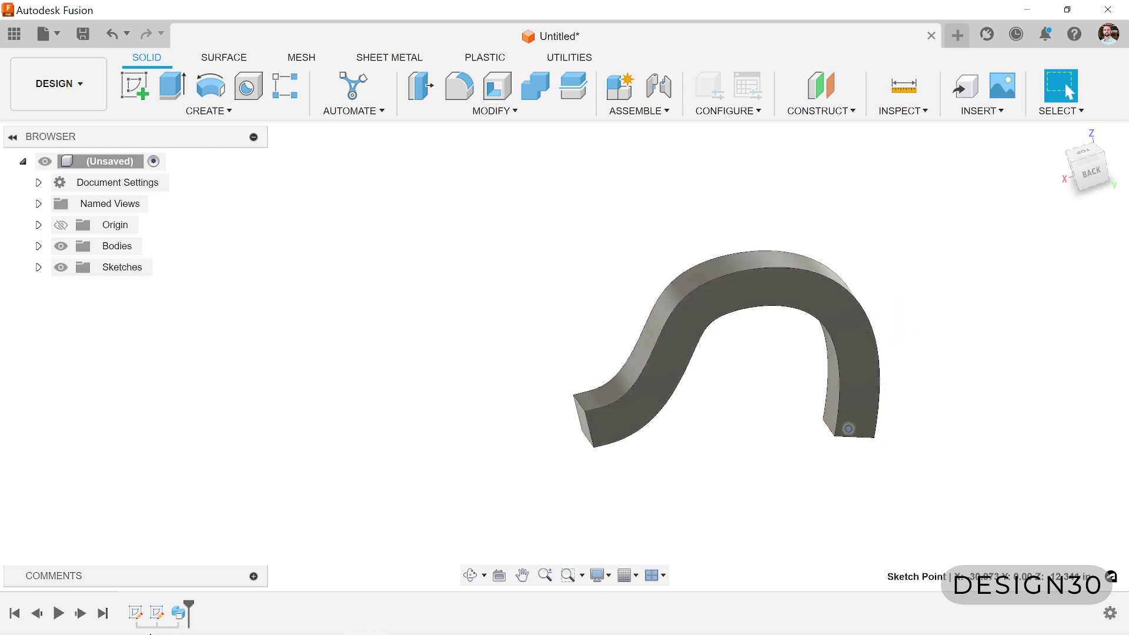
shift+middle_drag(527, 424, 556, 396)
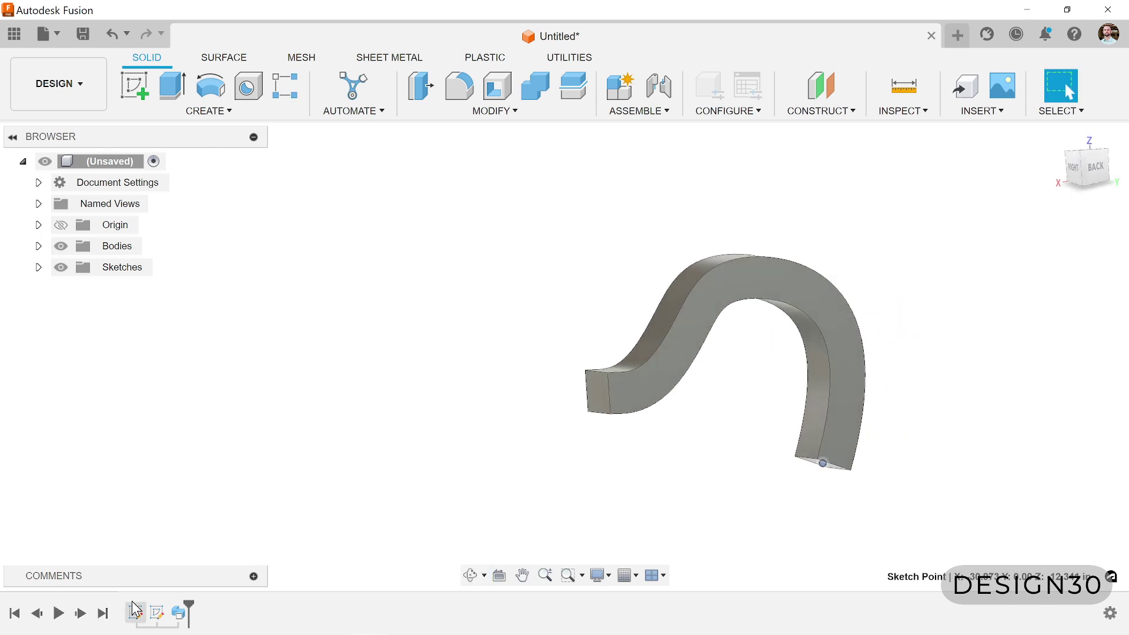
Reopen the path sketch, zoom in to inspect the curve, then finish it again.
right_click(156, 613)
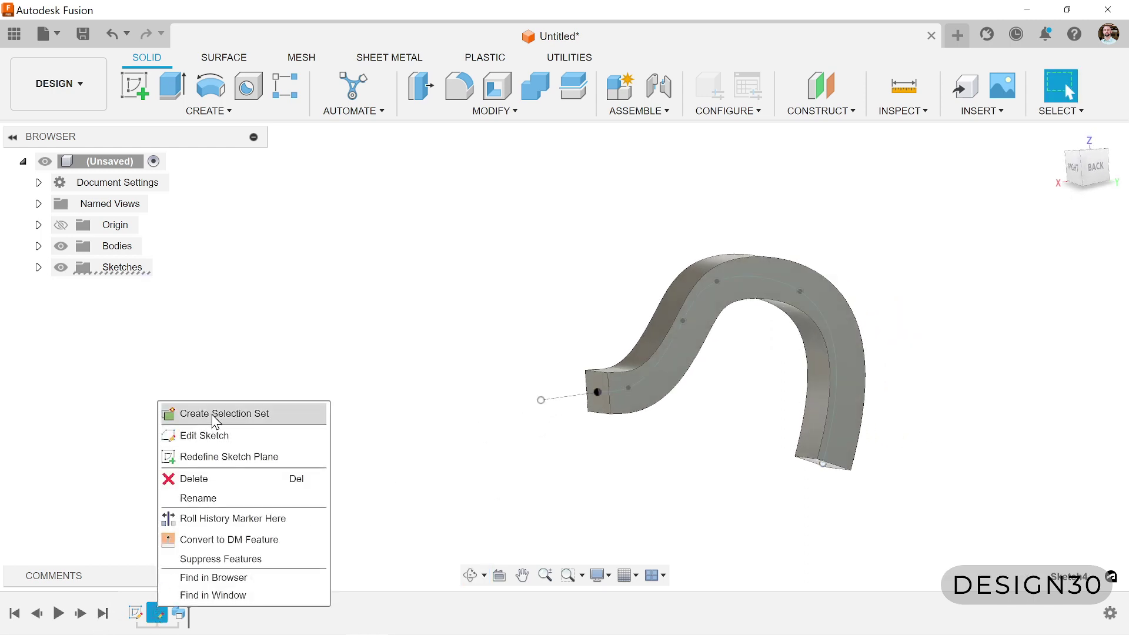
click(206, 435)
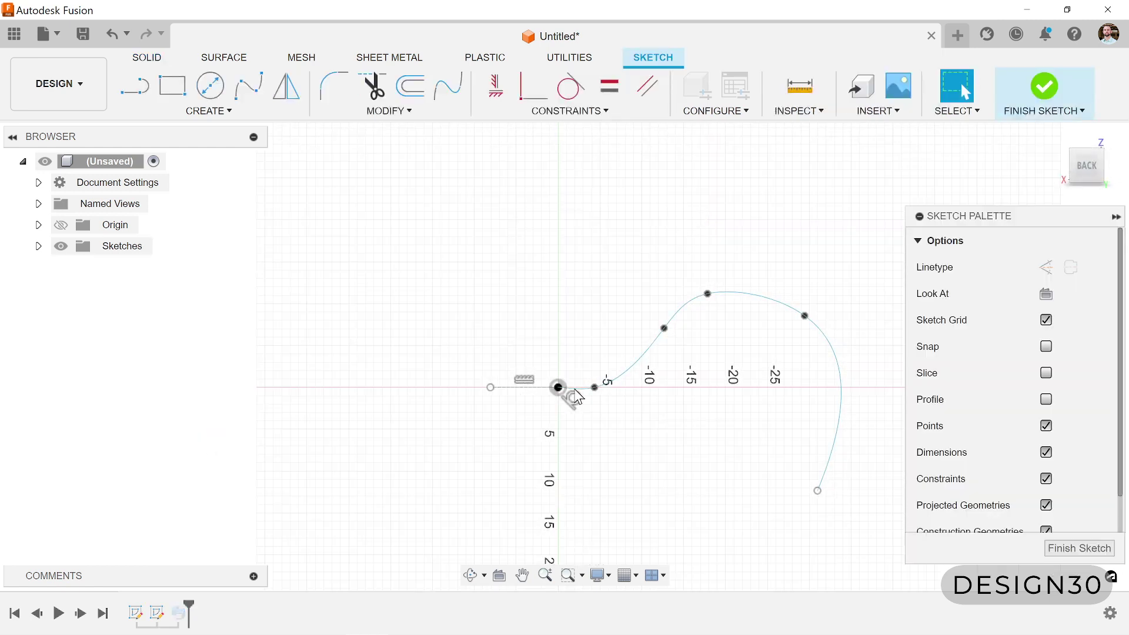
scroll(574, 396, up, 3)
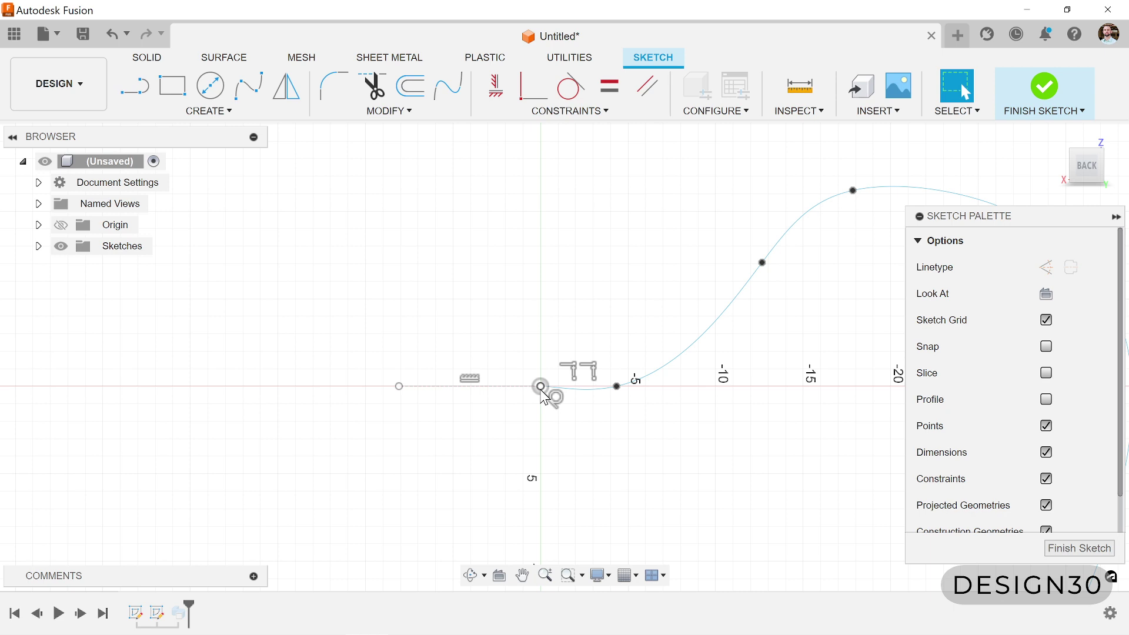
scroll(550, 364, down, 5)
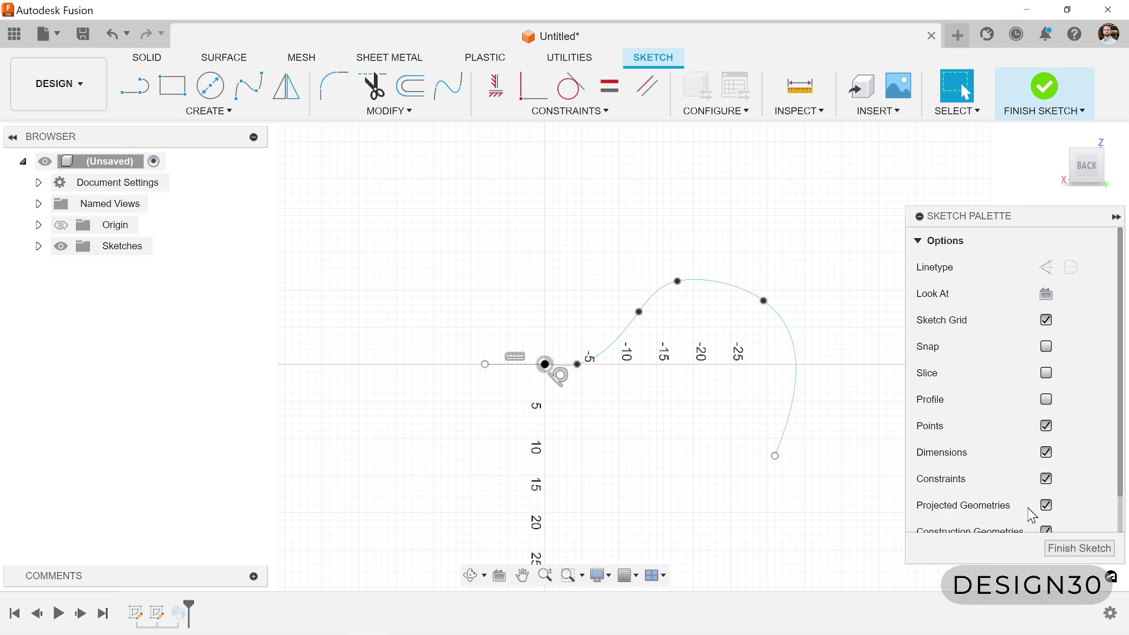
click(1079, 548)
Select the curved body's square end face and bring up the Design Shortcuts search.
mouse_move(736, 448)
shift+middle_down()
mouse_move(668, 420)
mouse_move(764, 330)
mouse_move(763, 420)
mouse_move(627, 464)
mouse_move(657, 474)
mouse_move(683, 435)
mouse_move(698, 451)
shift+middle_up()
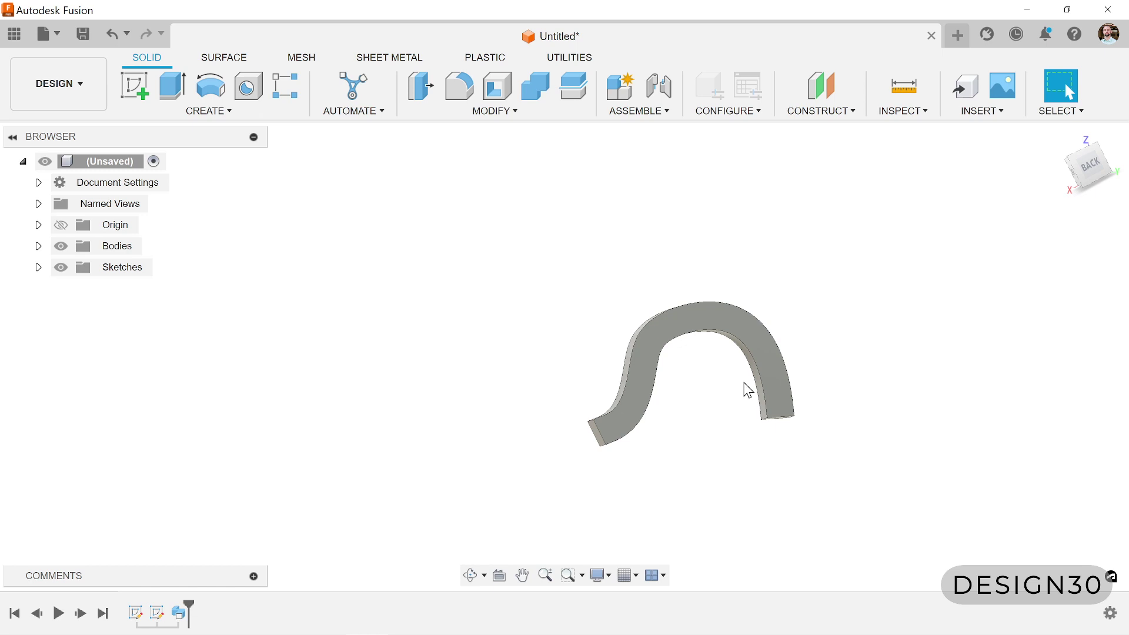
shift+middle_drag(703, 389, 738, 383)
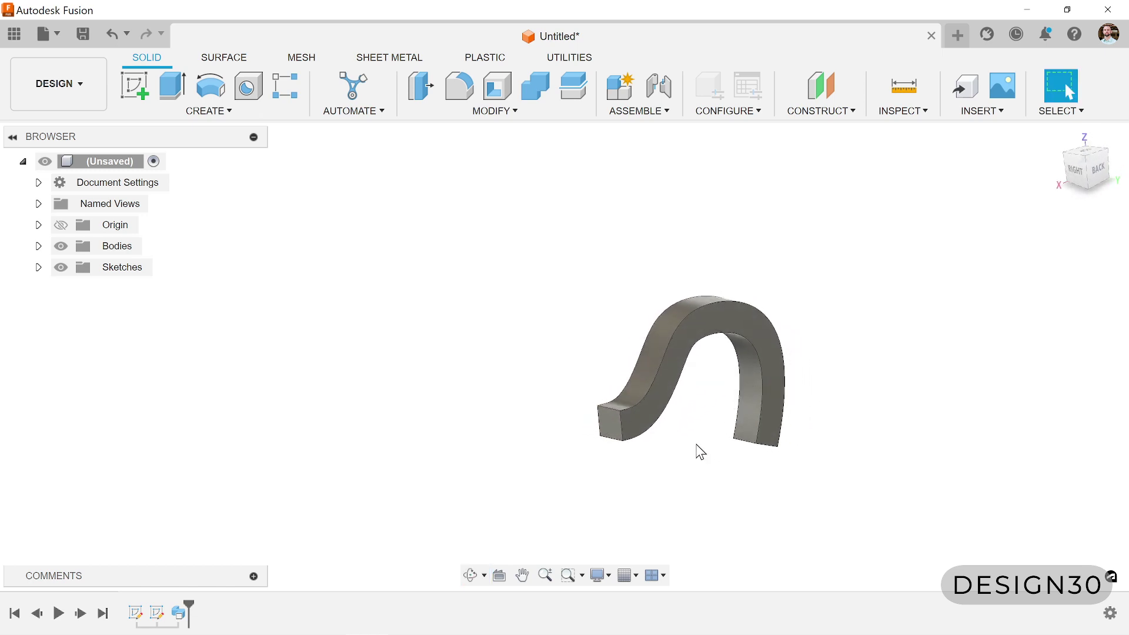
shift+middle_drag(703, 452, 758, 411)
scroll(664, 360, down, 2)
scroll(664, 360, up, 2)
shift+middle_drag(692, 358, 726, 429)
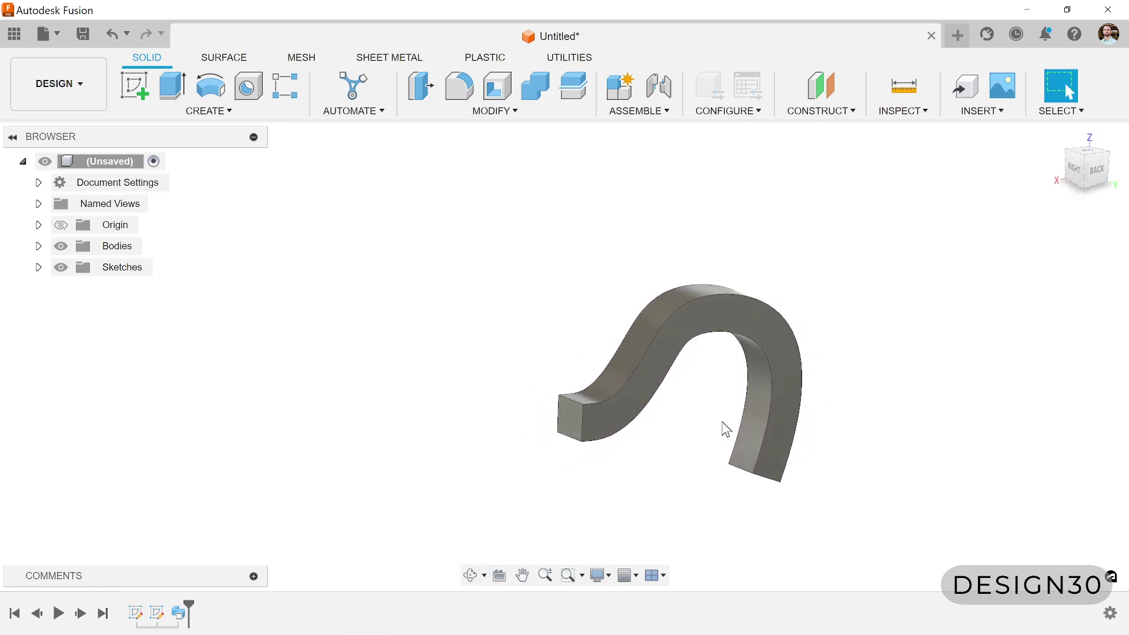
scroll(774, 333, down, 2)
scroll(767, 408, up, 2)
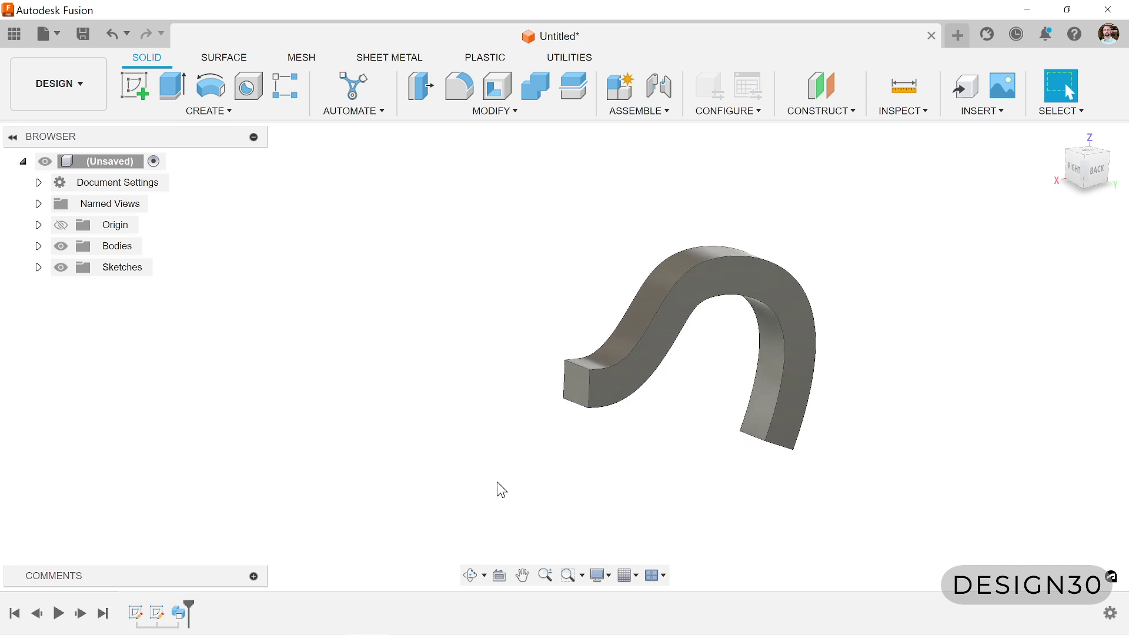
shift+middle_drag(366, 440, 647, 232)
scroll(504, 448, up, 2)
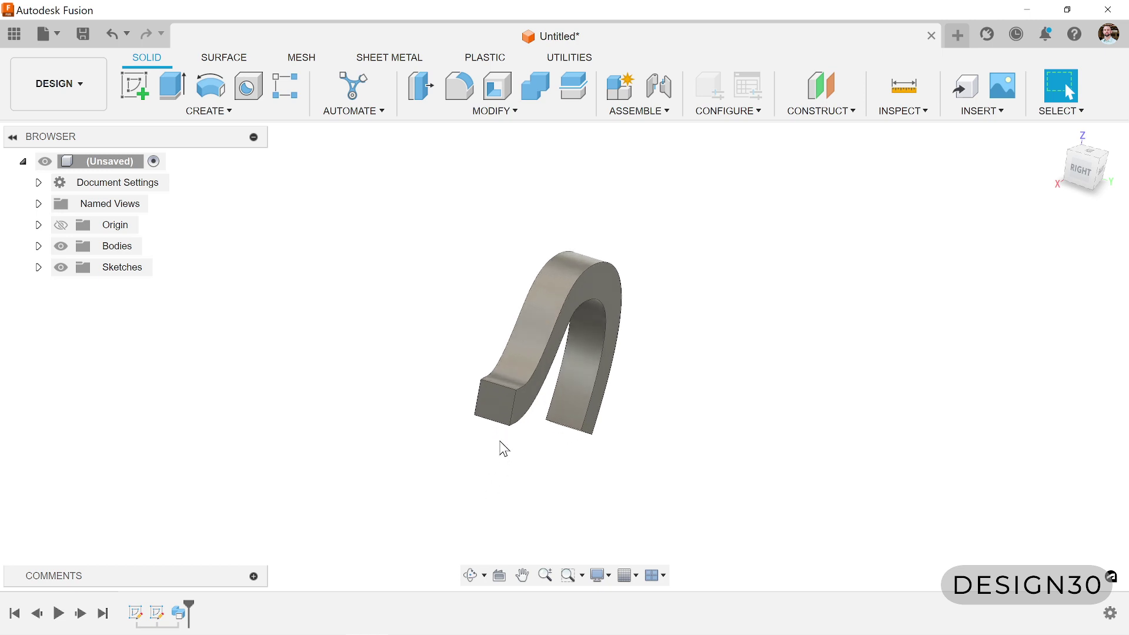
click(499, 407)
key(s)
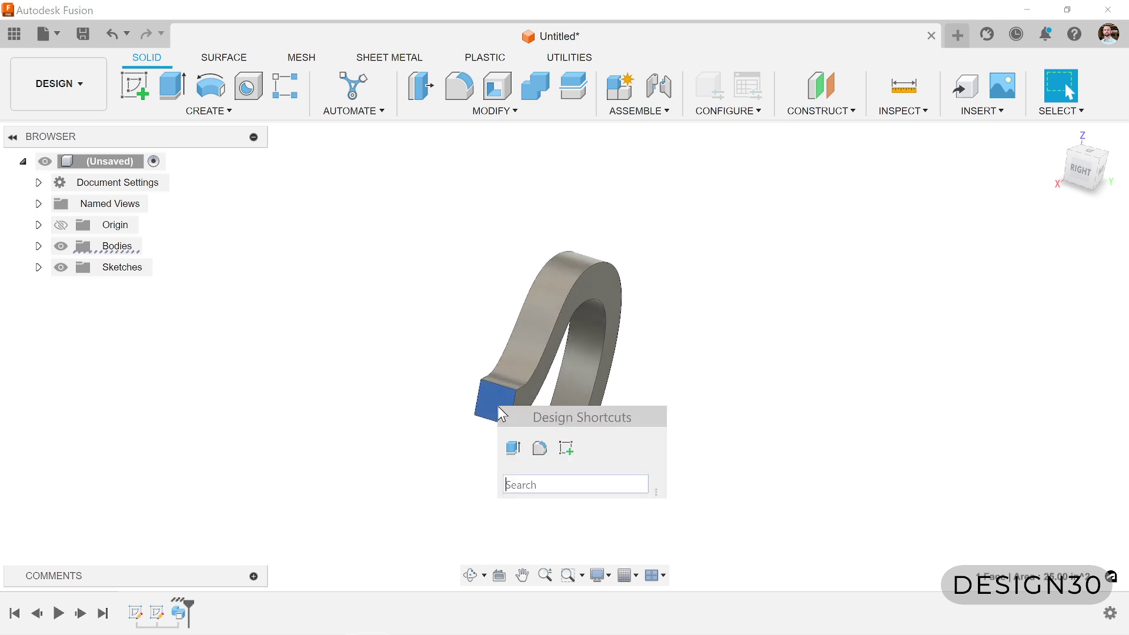
Start a sketch on the end face and draw a centre-diameter circle at the origin.
click(567, 448)
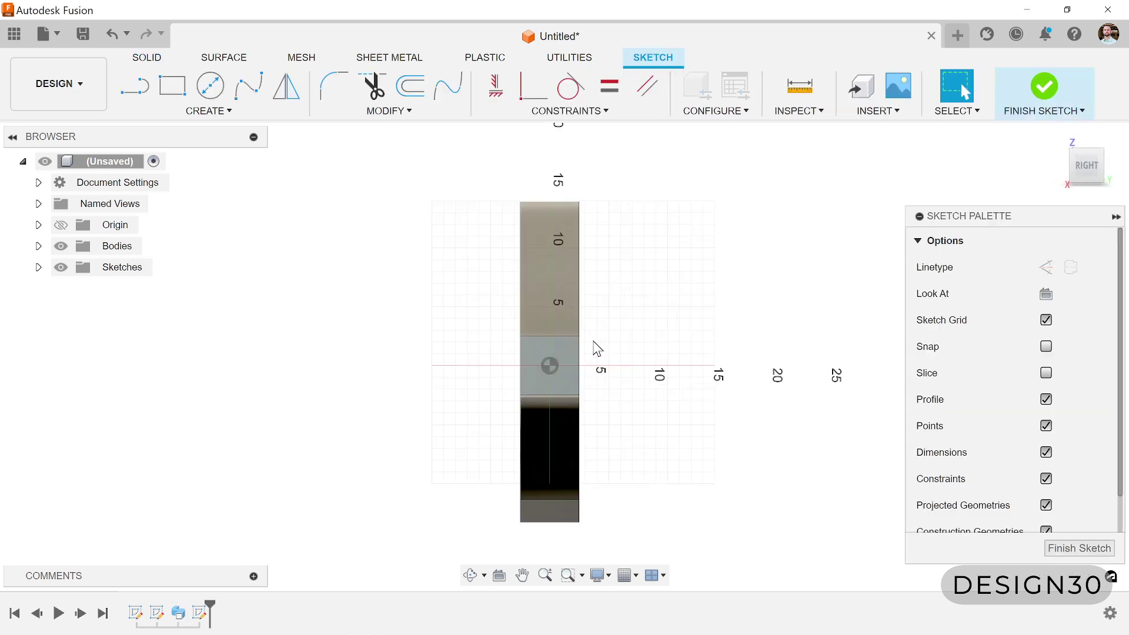
click(210, 86)
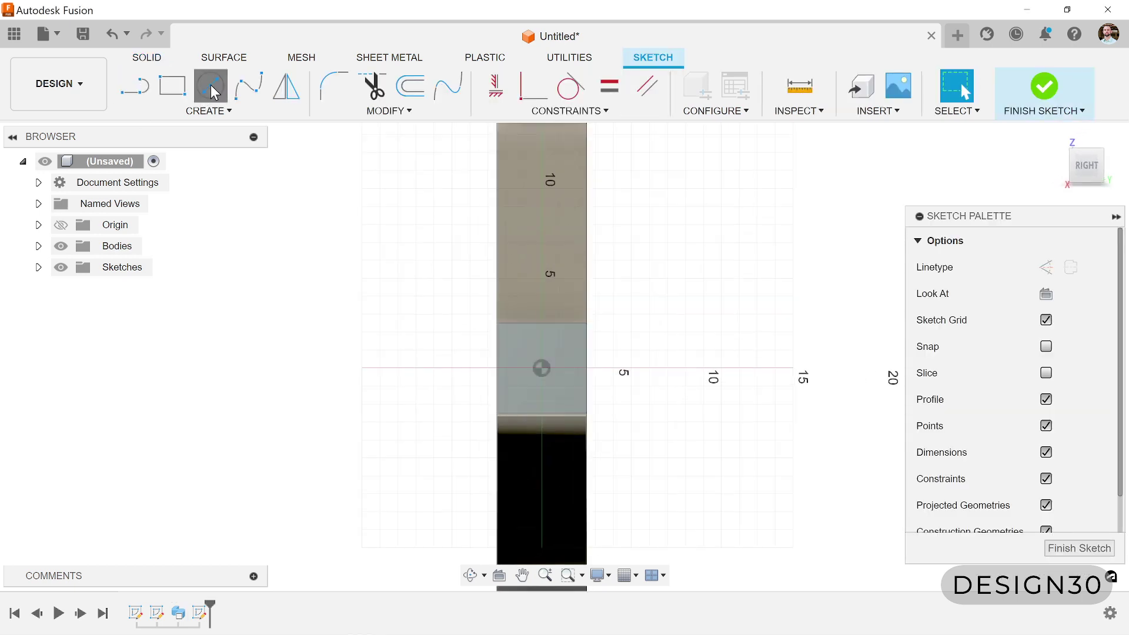
click(541, 368)
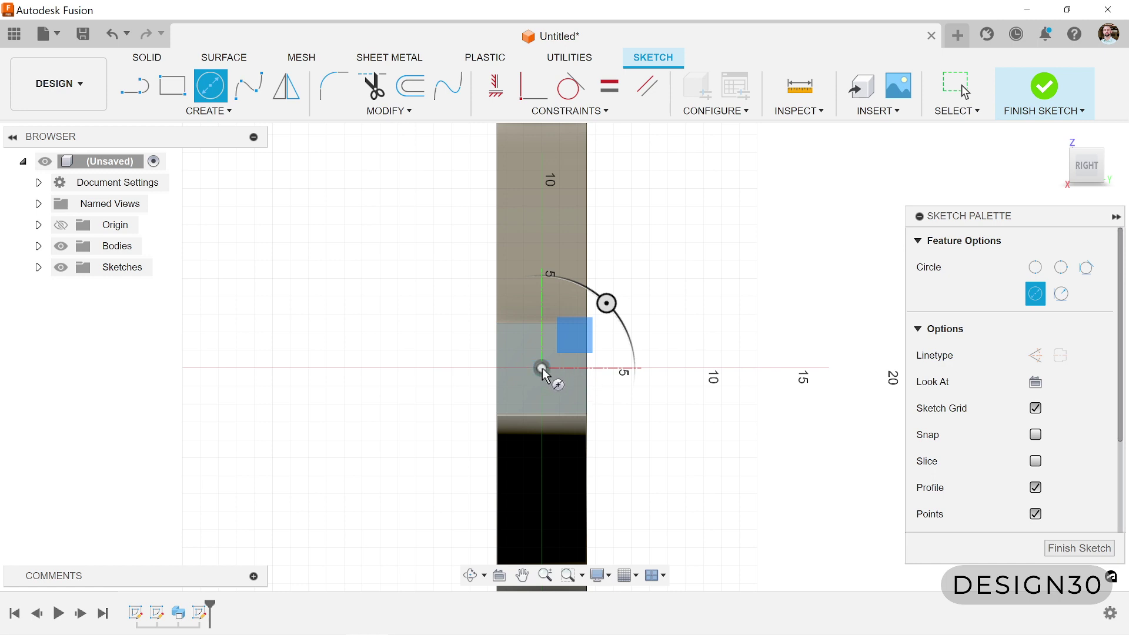
text(2.7)
key(Return)
key(Escape)
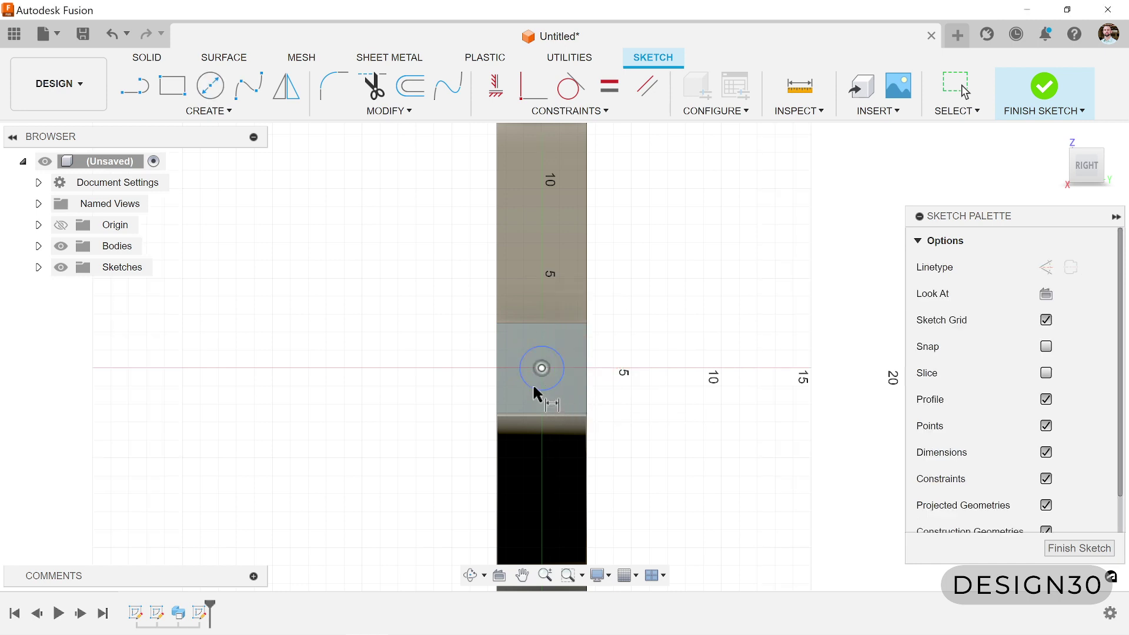
Dimension the circle to a 2.5 in diameter and finish the sketch.
click(536, 394)
click(327, 456)
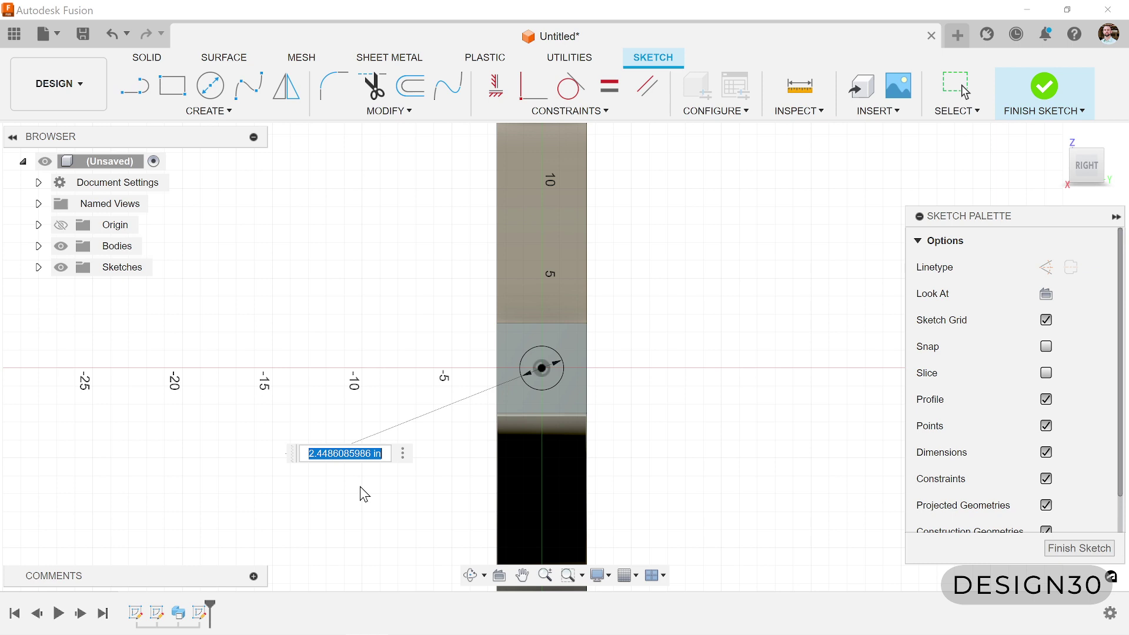
text(2.5)
key(Return)
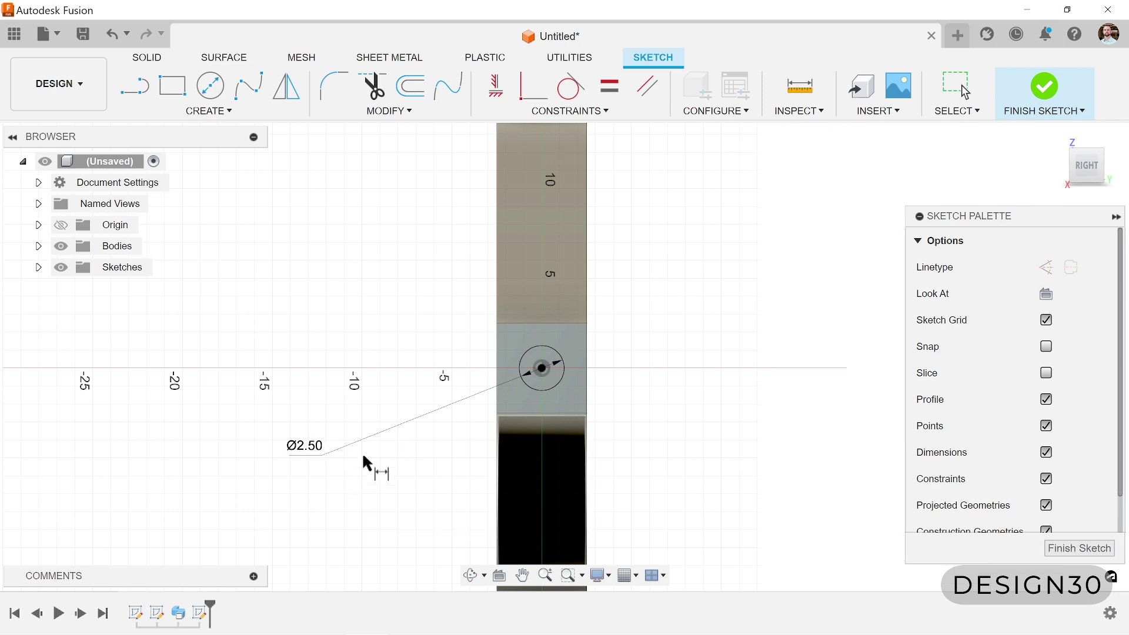
click(1079, 547)
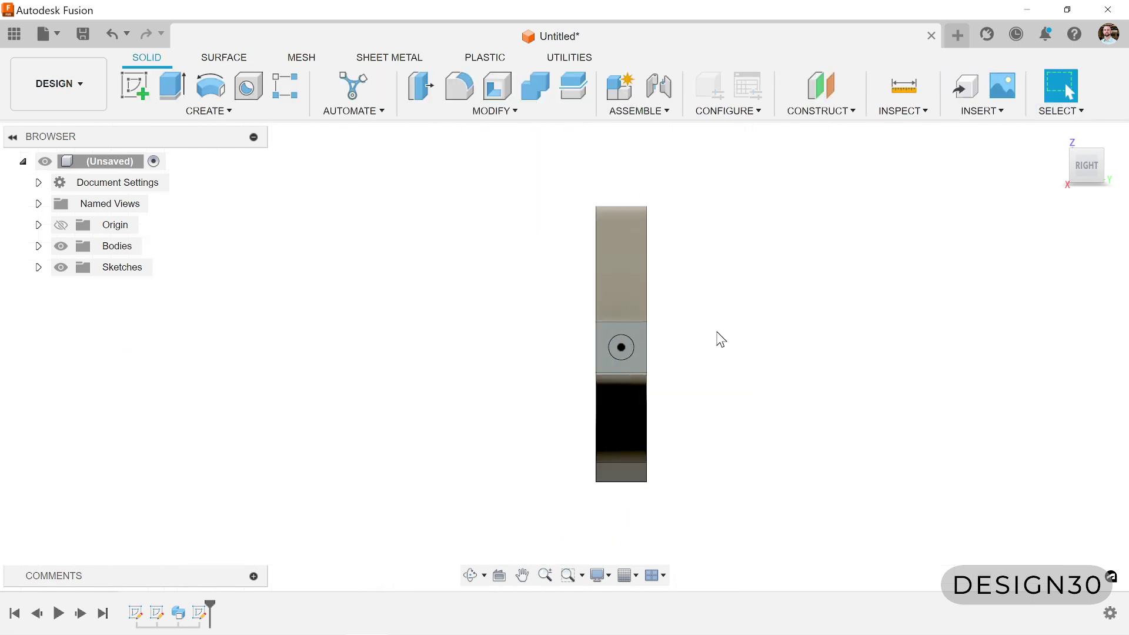
Start a Sweep using the small Ø2.50 circle as the profile.
shift+middle_drag(720, 339, 559, 405)
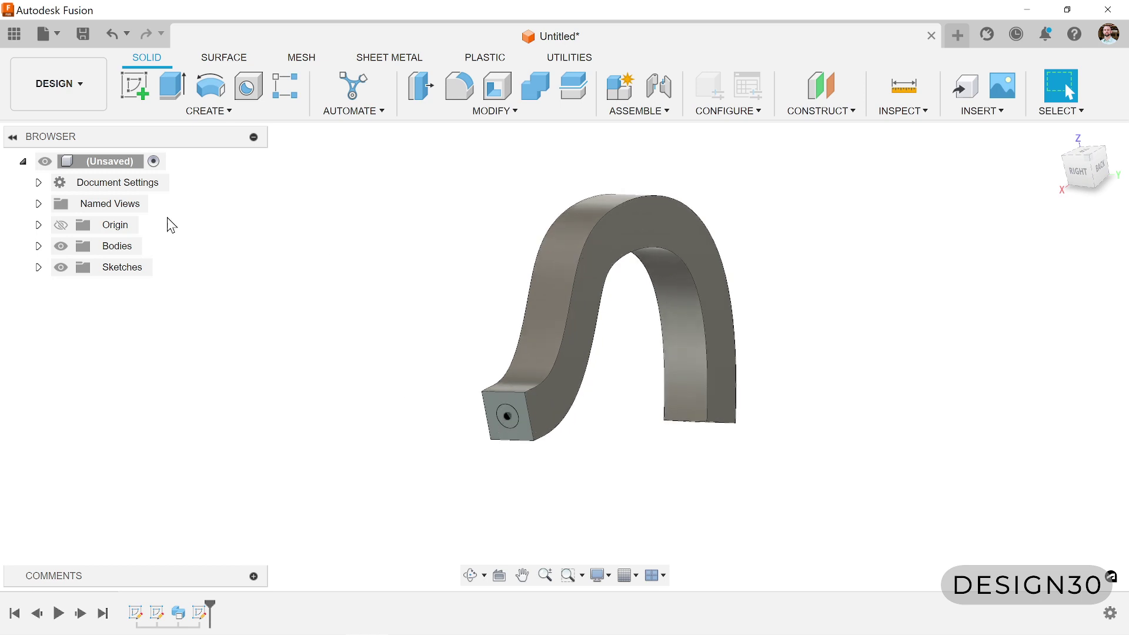
click(214, 110)
click(152, 235)
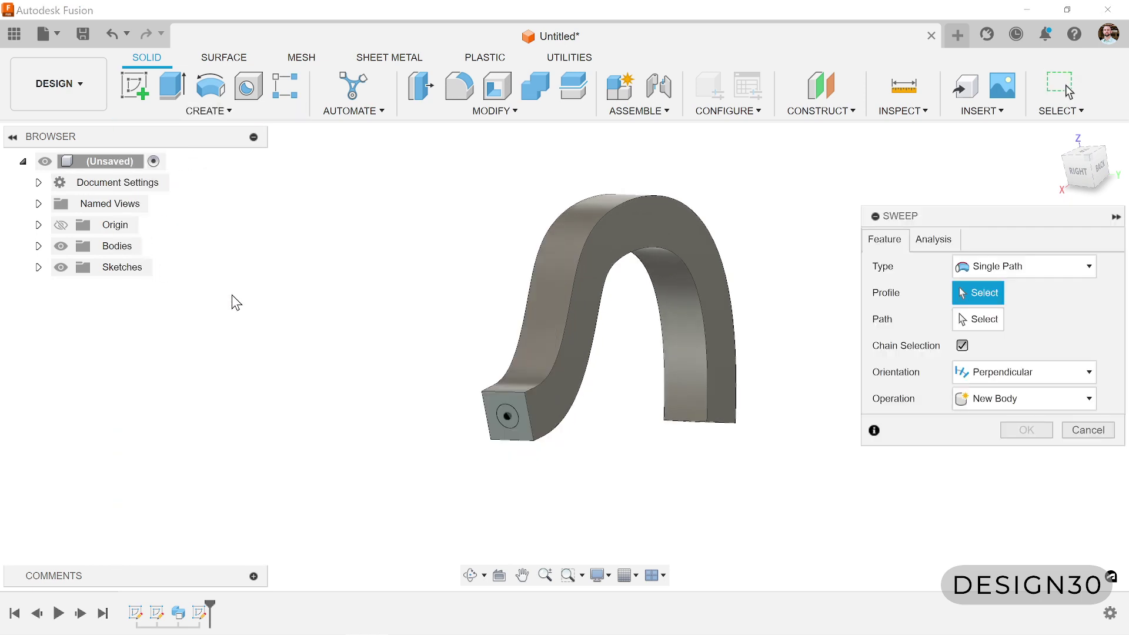
click(514, 415)
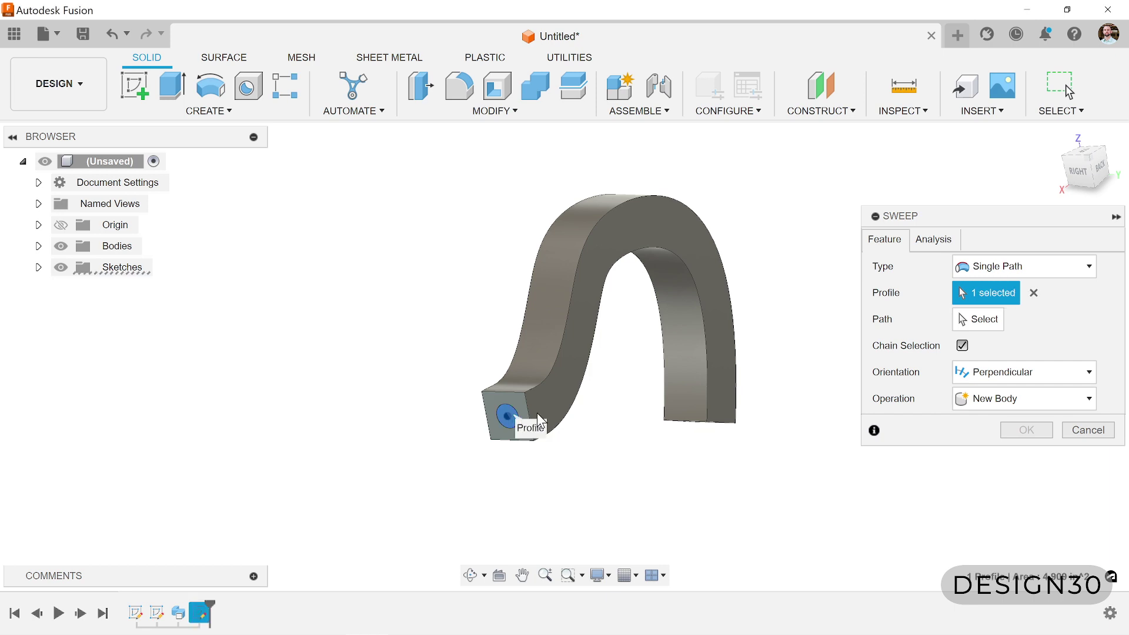
click(991, 318)
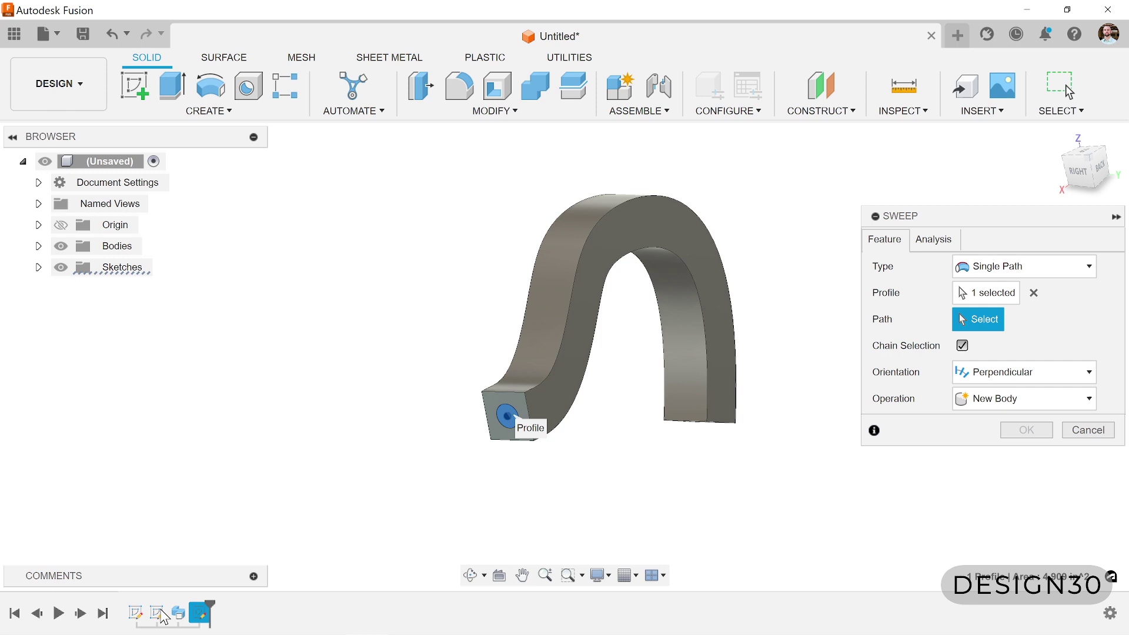
shift+middle_drag(435, 365, 236, 328)
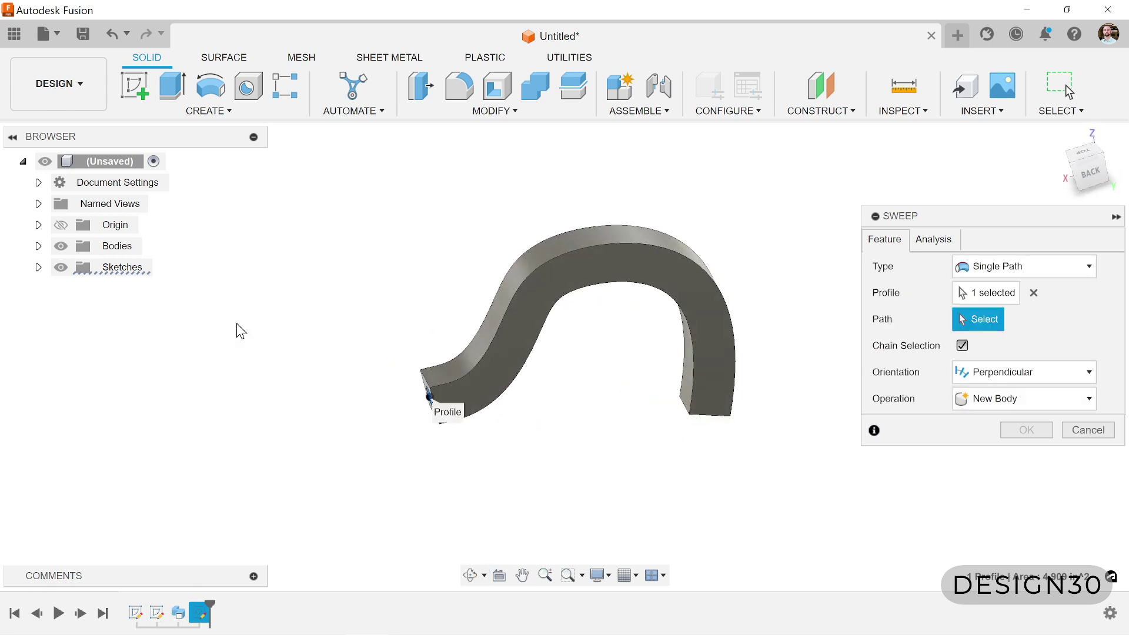
Use Sketch4's centre curve as the sweep path, apply the cut, then hide Sketch4.
click(39, 268)
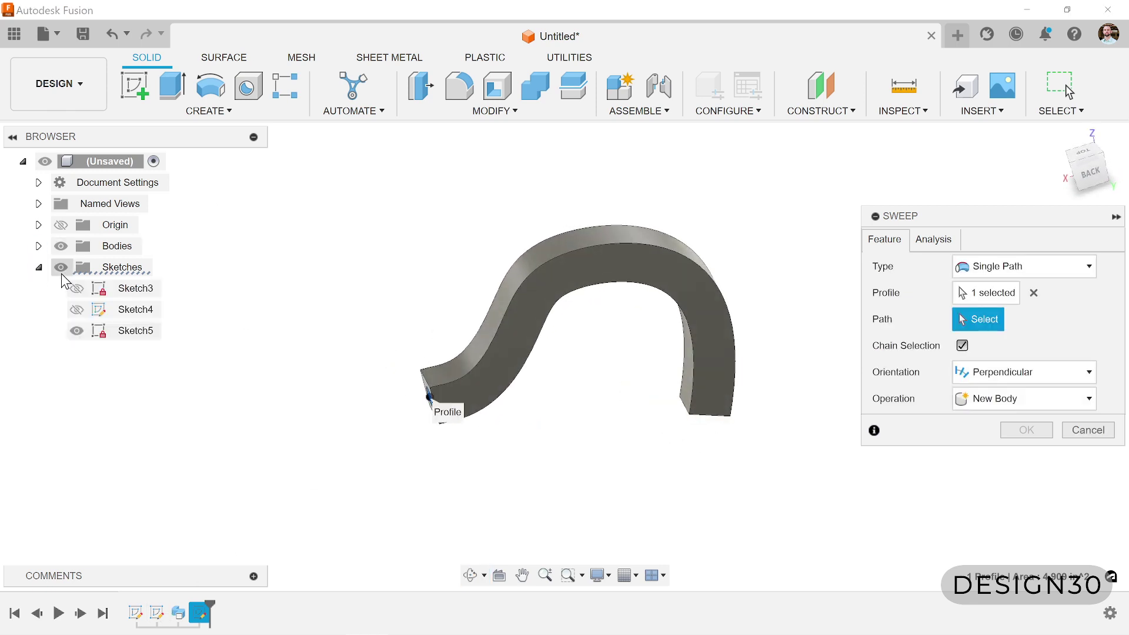
click(76, 309)
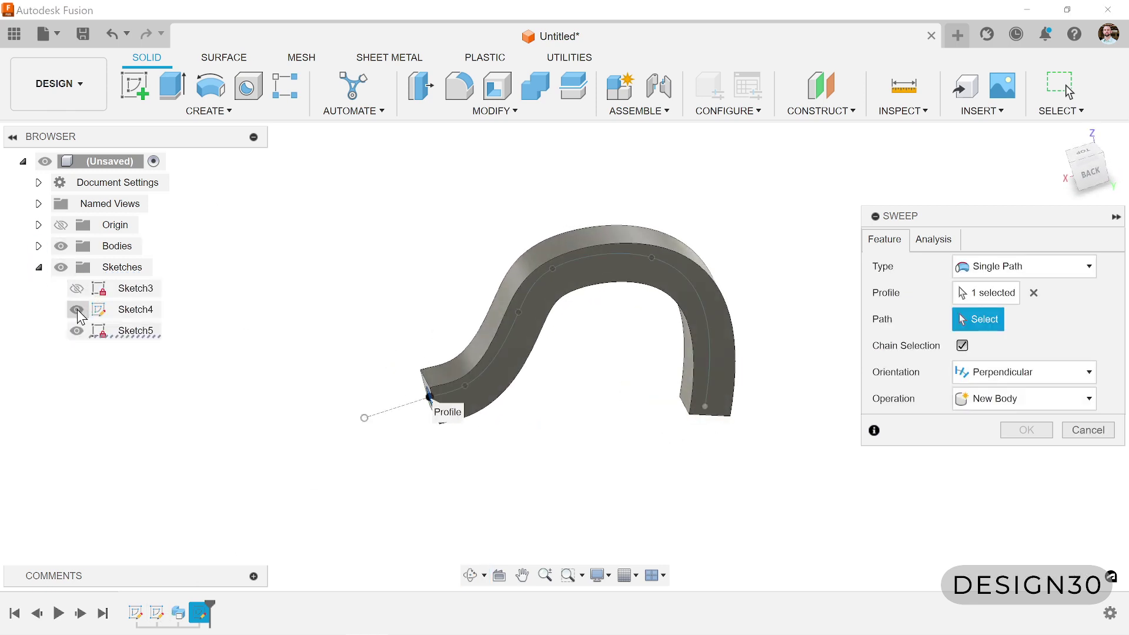
click(496, 357)
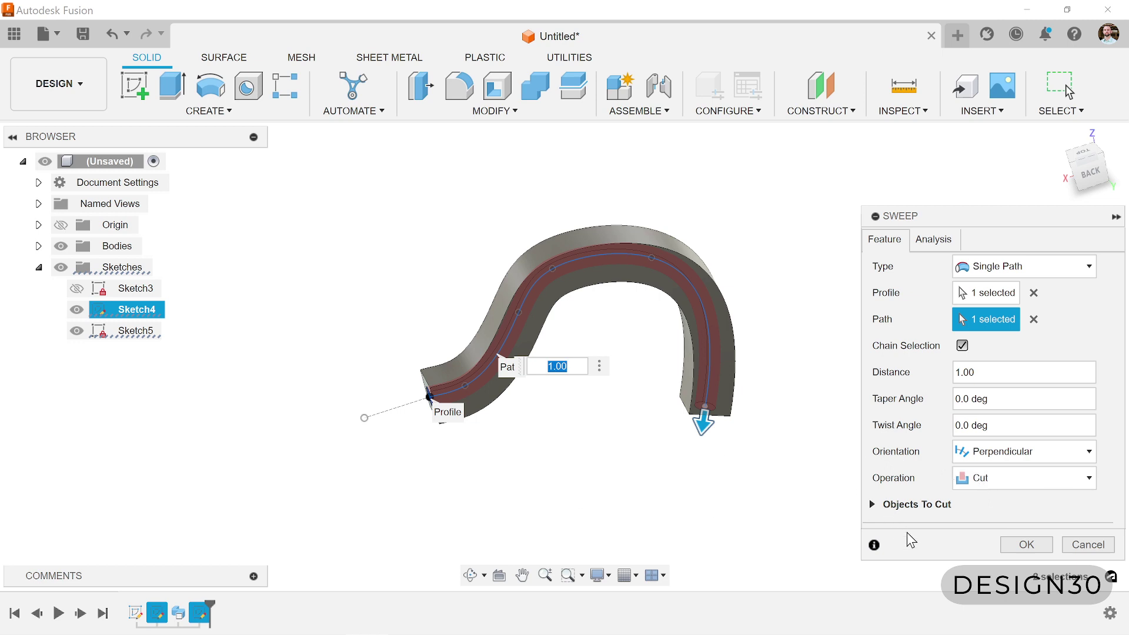
click(1034, 544)
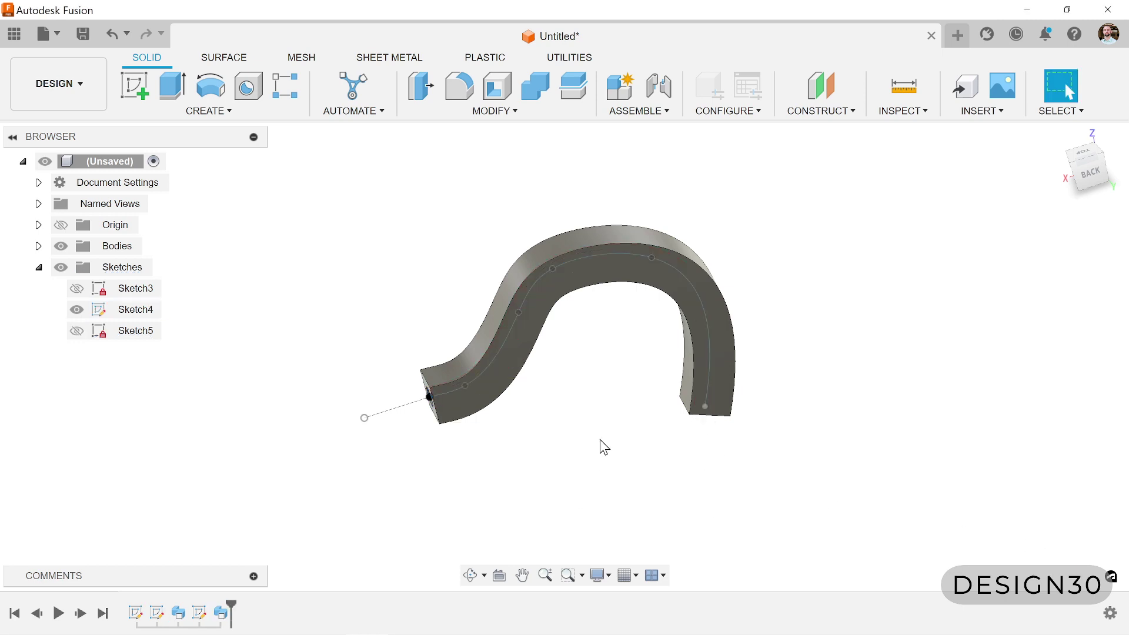
shift+middle_drag(613, 440, 576, 435)
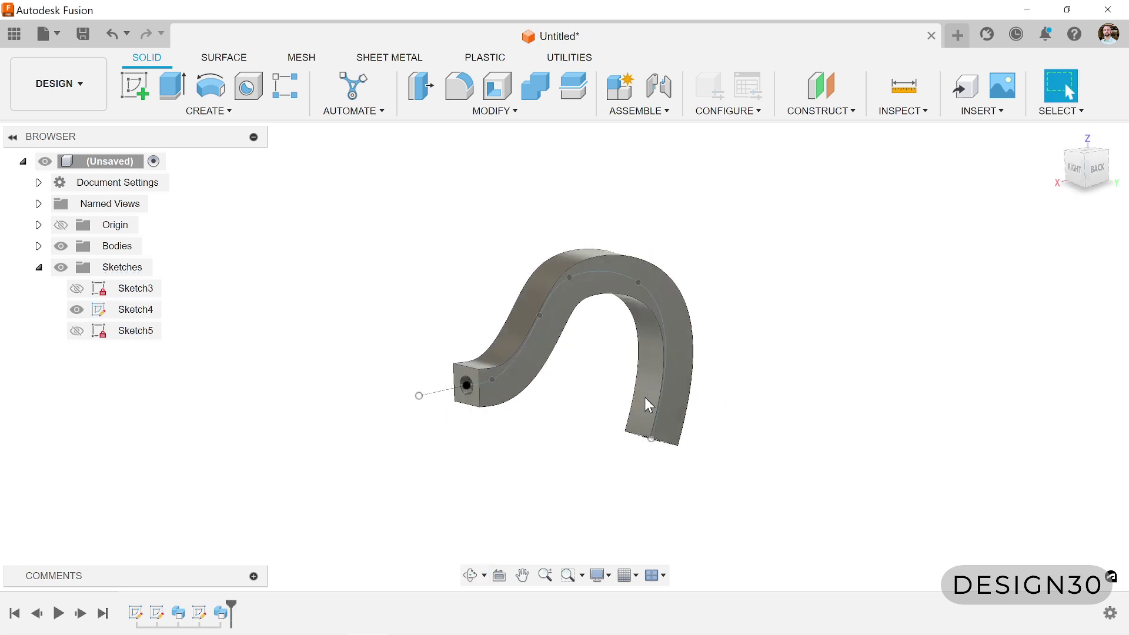
click(76, 310)
shift+middle_drag(616, 347, 770, 424)
Add a section analysis on the front face offset 2.00 in to expose the round channel.
click(743, 297)
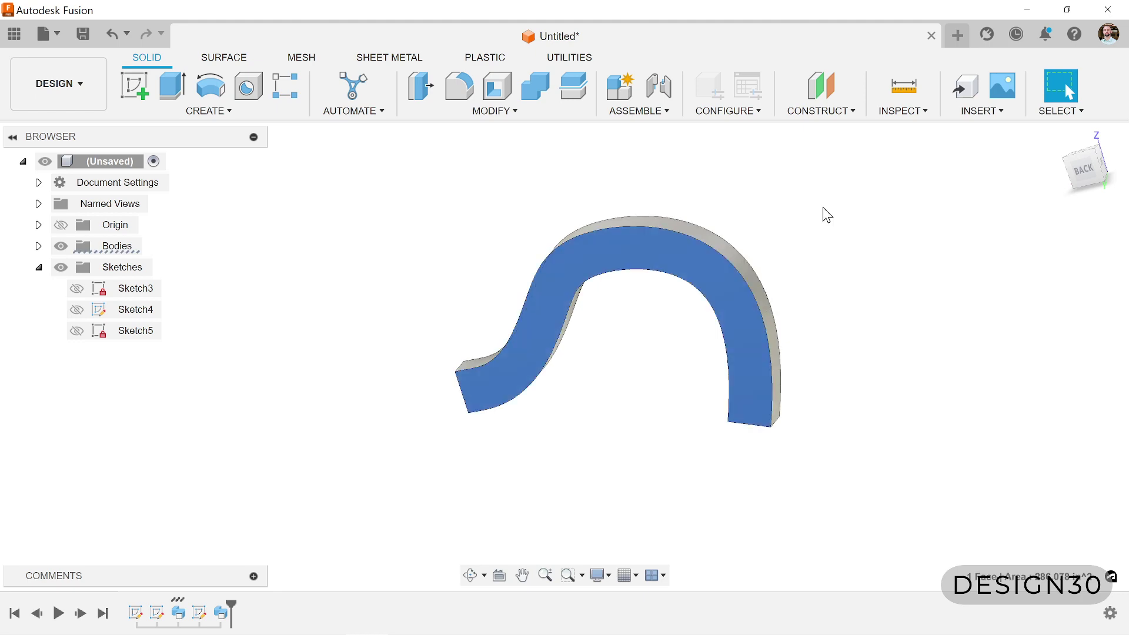
click(917, 110)
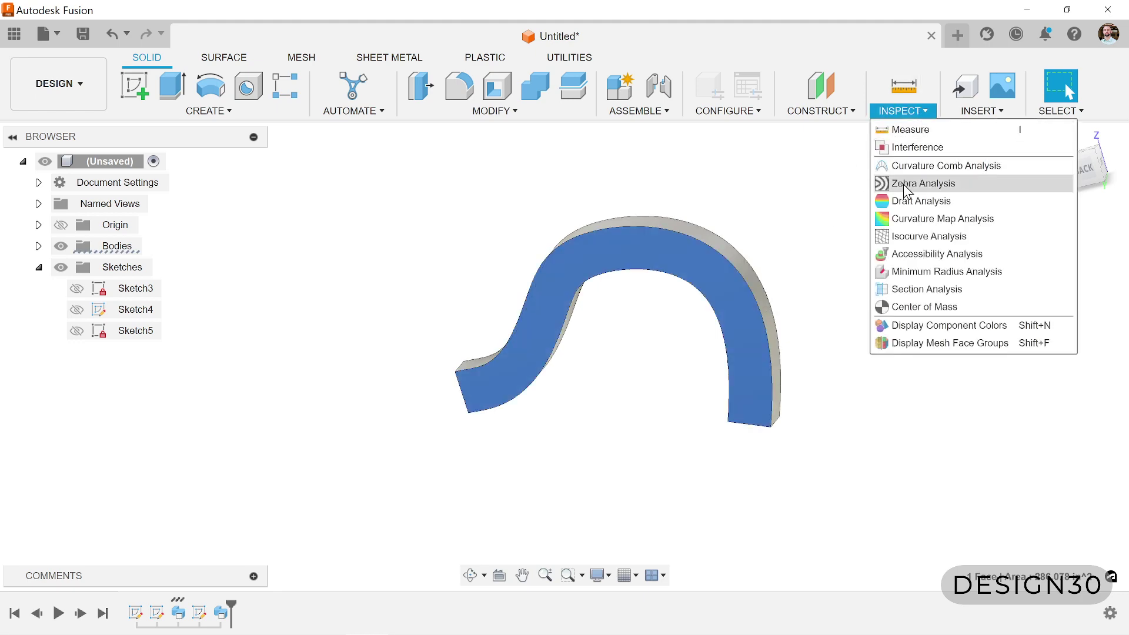
click(920, 288)
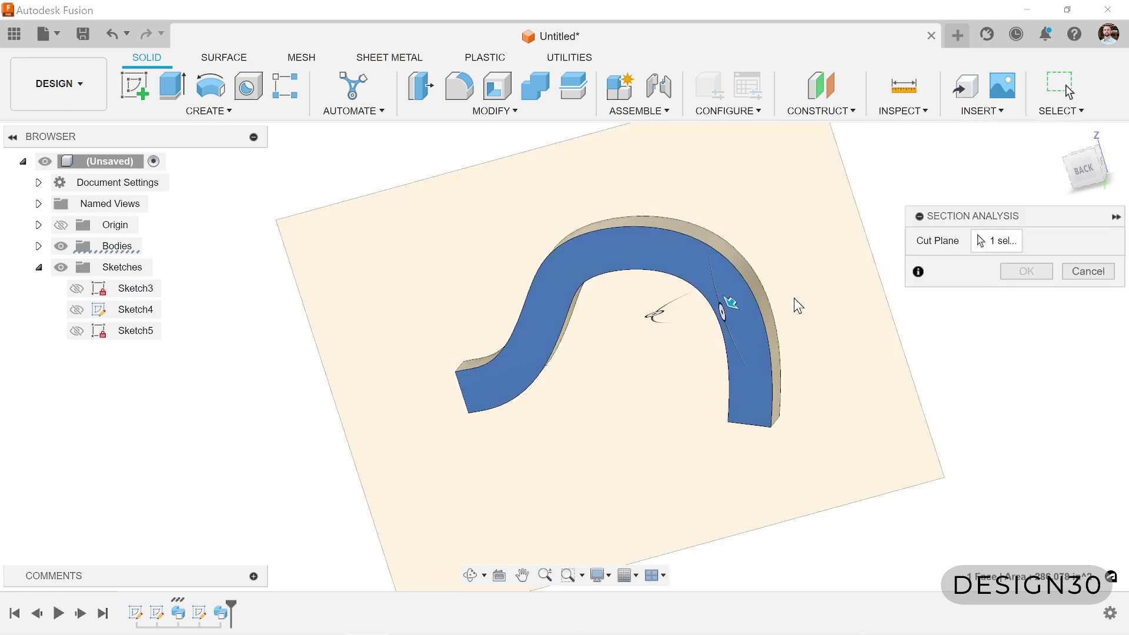
drag(731, 300, 737, 289)
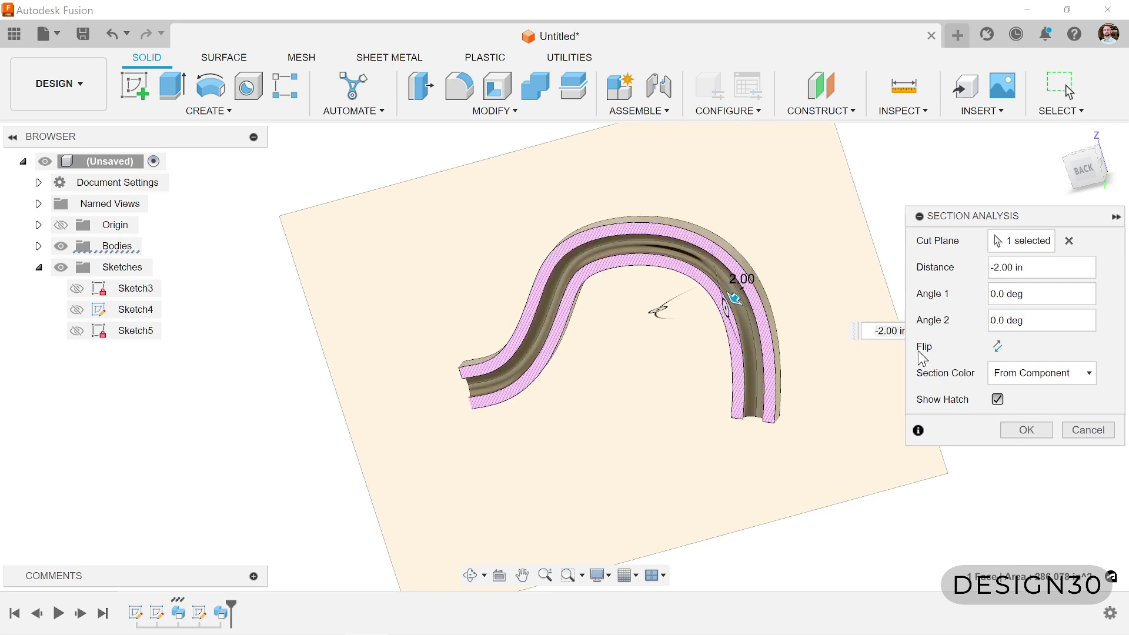
click(1026, 430)
scroll(692, 354, down, 1)
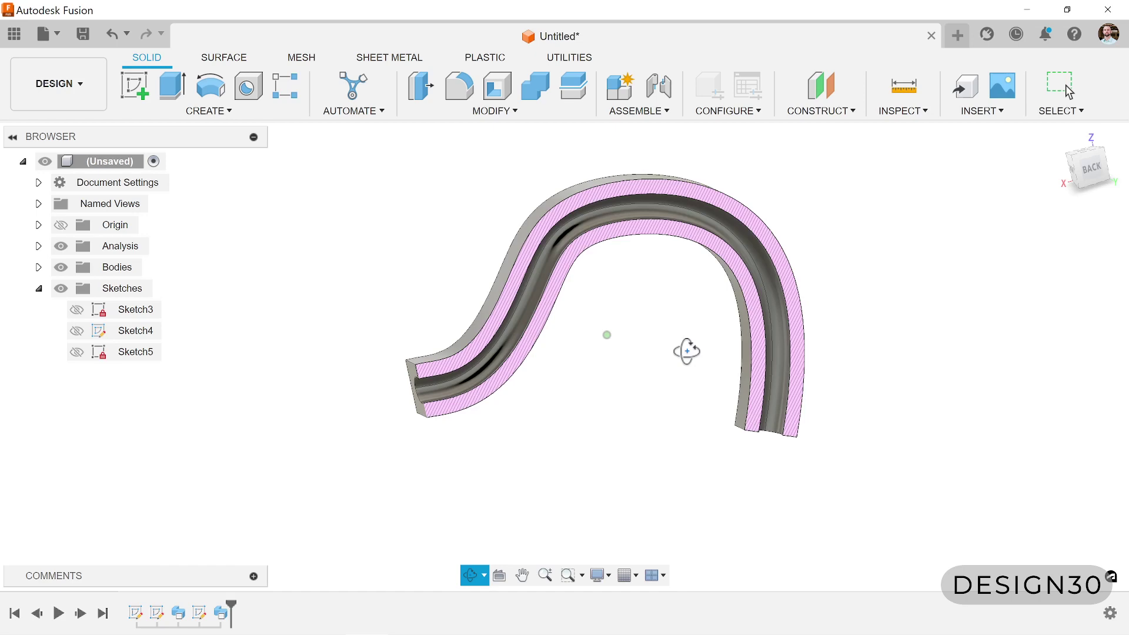
drag(686, 351, 549, 415)
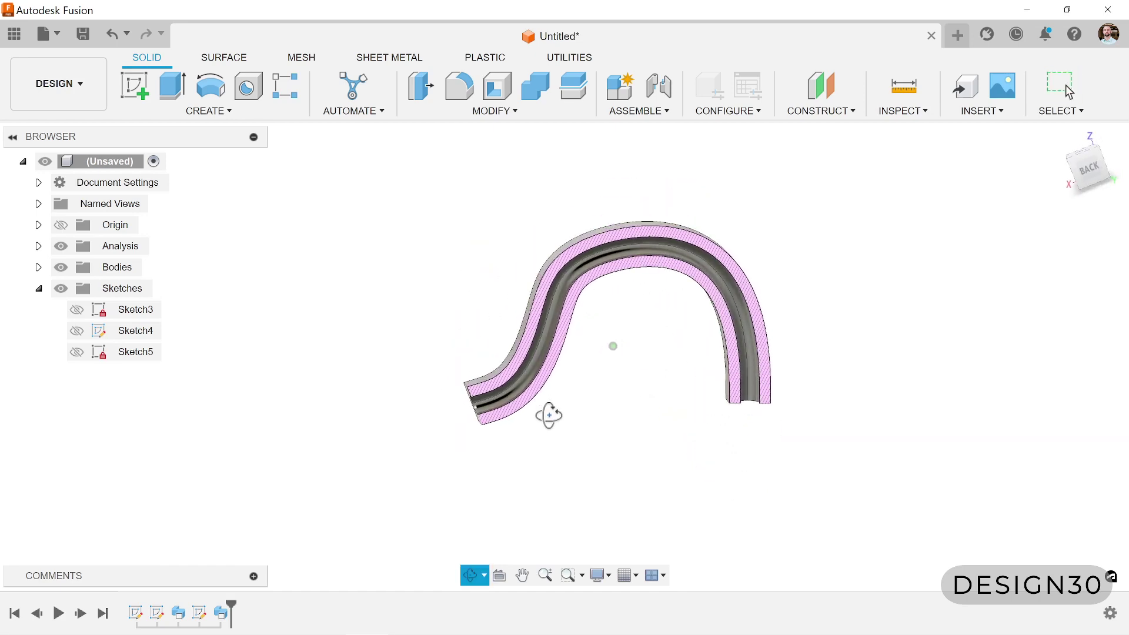
key(Escape)
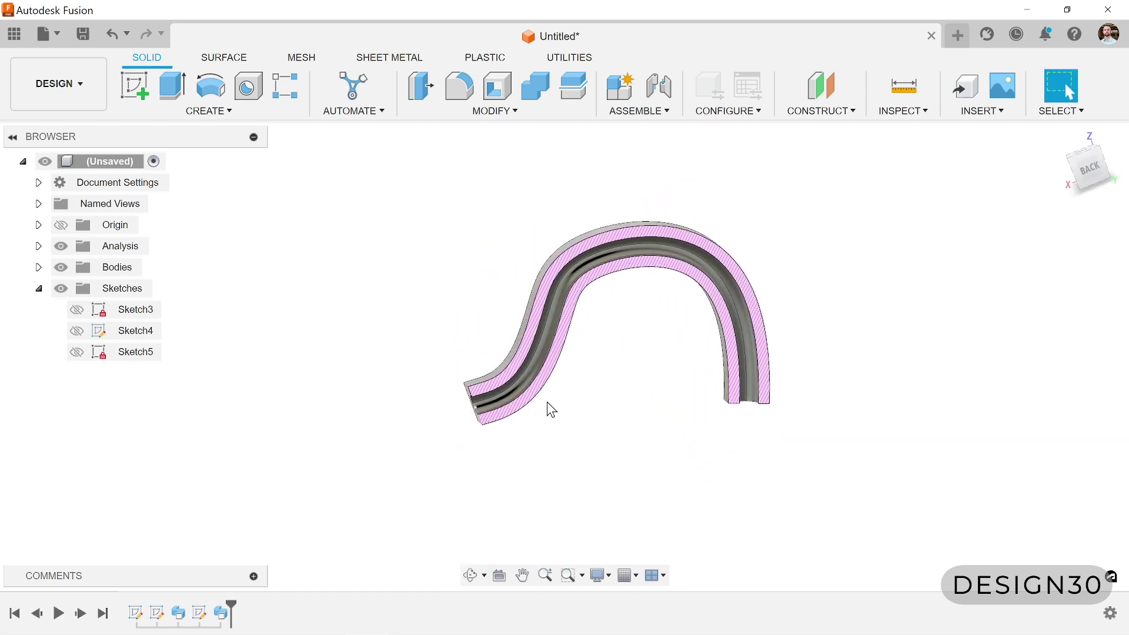